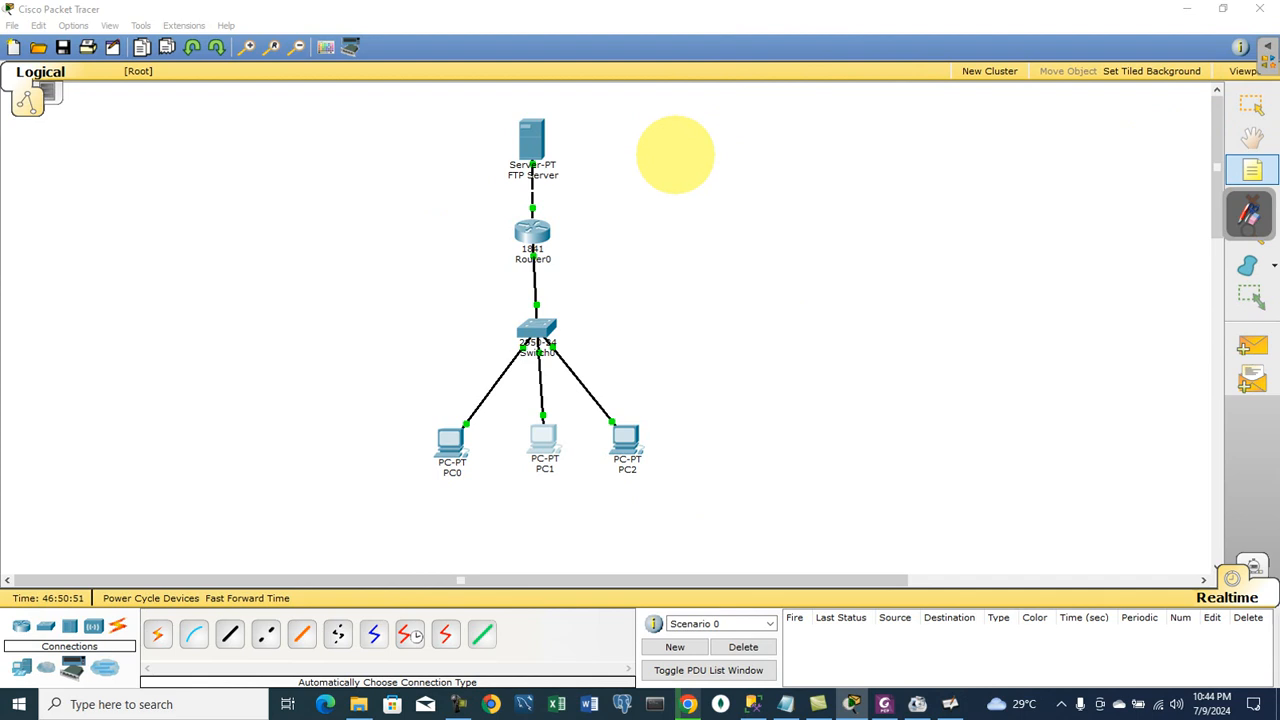
# - Write the note 'FTP Server: Server S/W or H/W which gives service to client/end system' plus an 'FTP:-File Transfer Server.' line
pyautogui.write('FTP Sr')
pyautogui.press('BackSpace')
pyautogui.press('BackSpace')
pyautogui.write('Srv')
pyautogui.press('BackSpace')
pyautogui.press('BackSpace')
pyautogui.write('erver: Server')
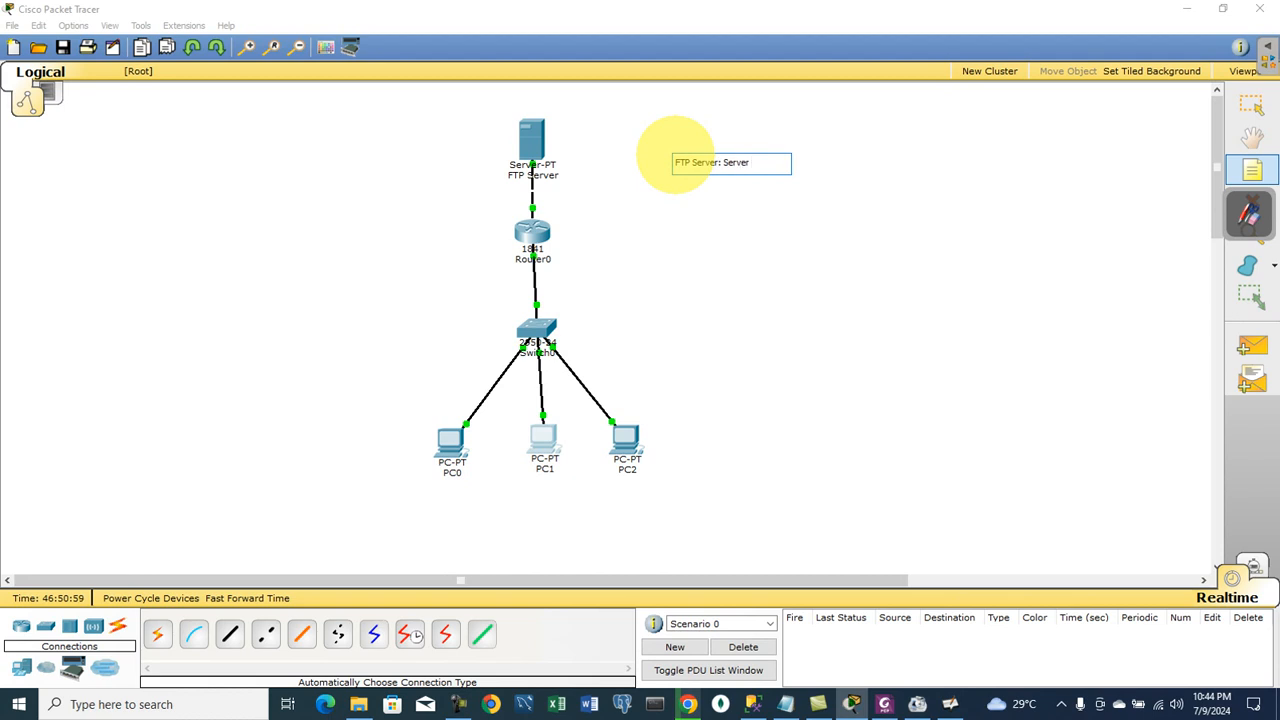
pyautogui.write(' S/W ')
pyautogui.write('or ')
pyautogui.write('H/W')
pyautogui.write(' which')
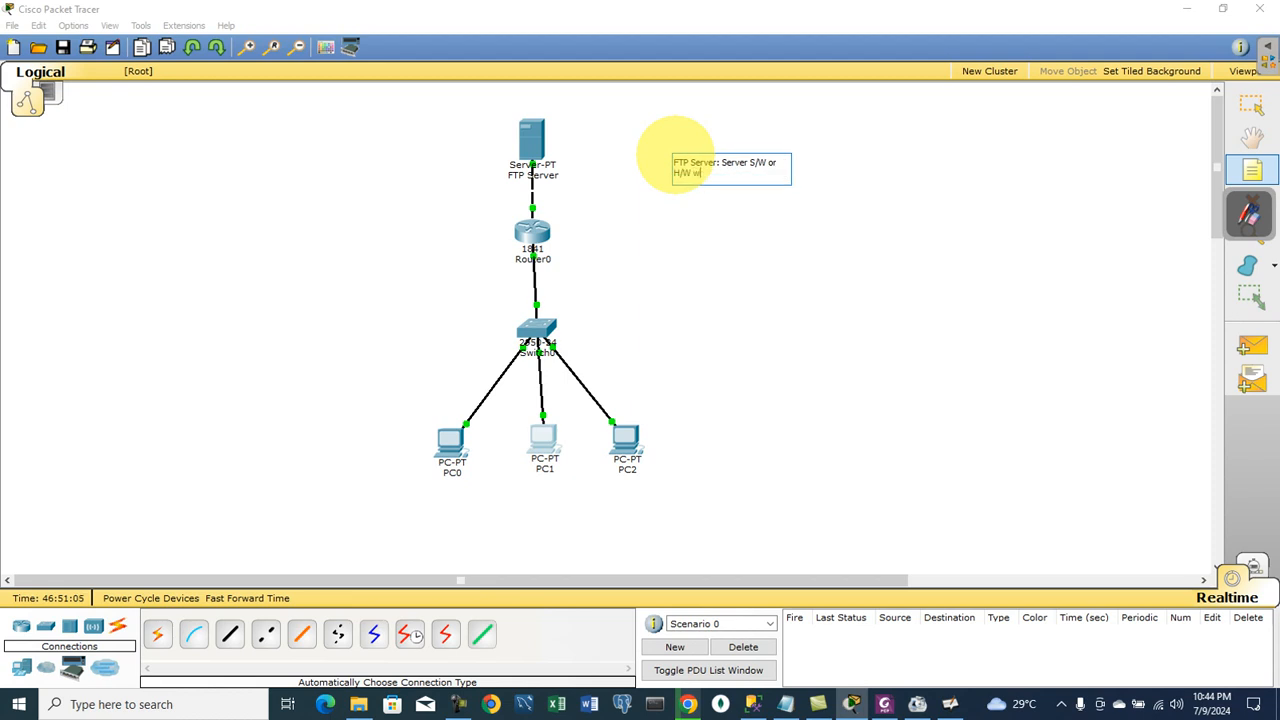
pyautogui.write(' gives service to clin')
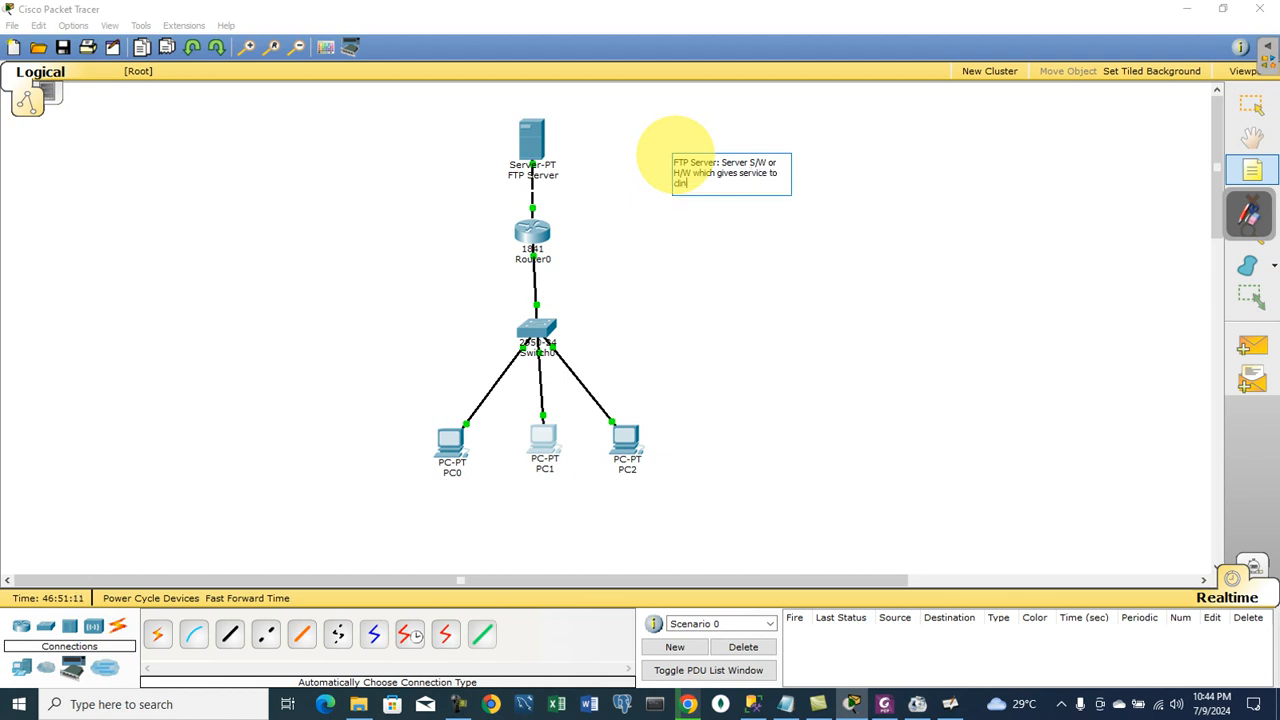
pyautogui.write('ent /end system')
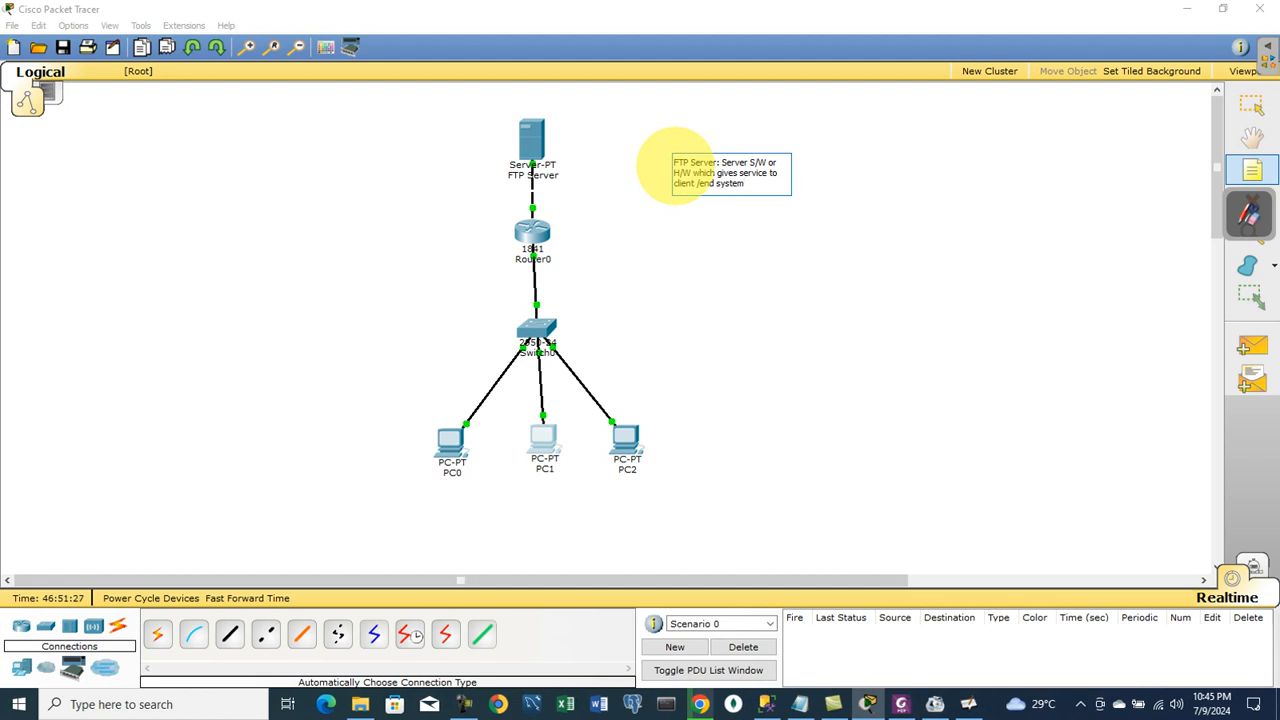
pyautogui.press('Return')
pyautogui.write('FTP')
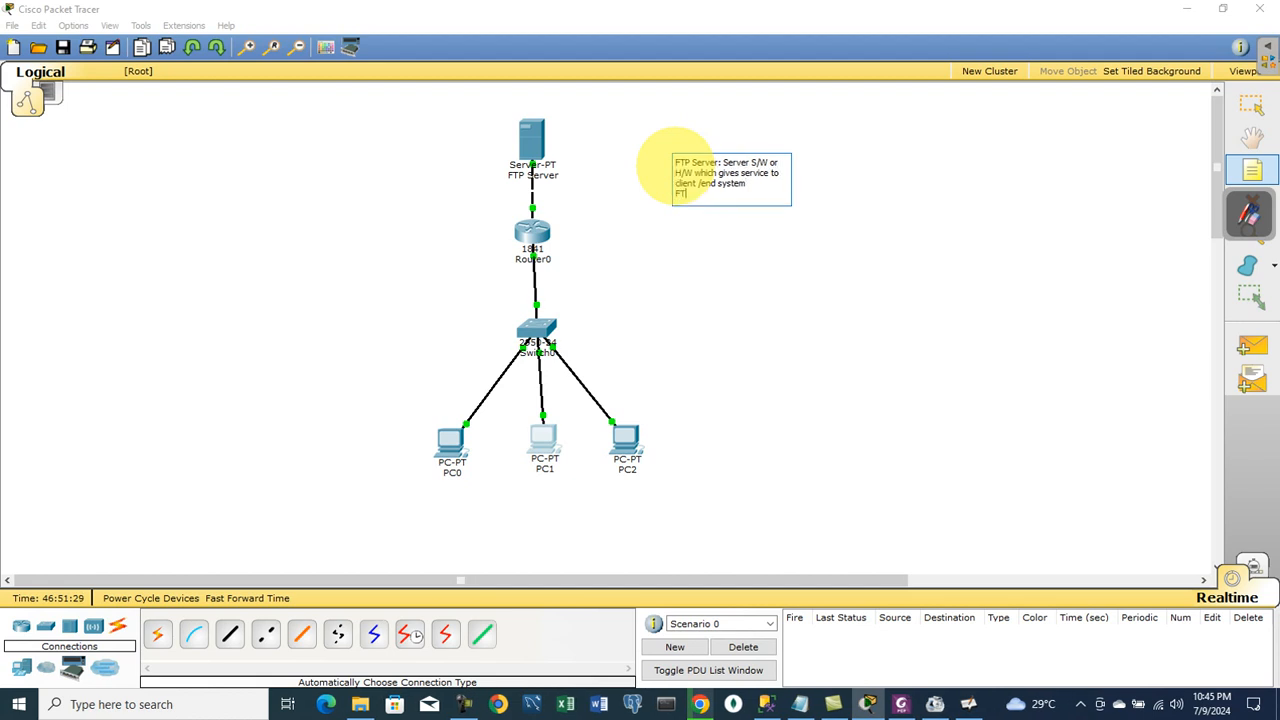
pyautogui.write(':-File Transfer Server.')
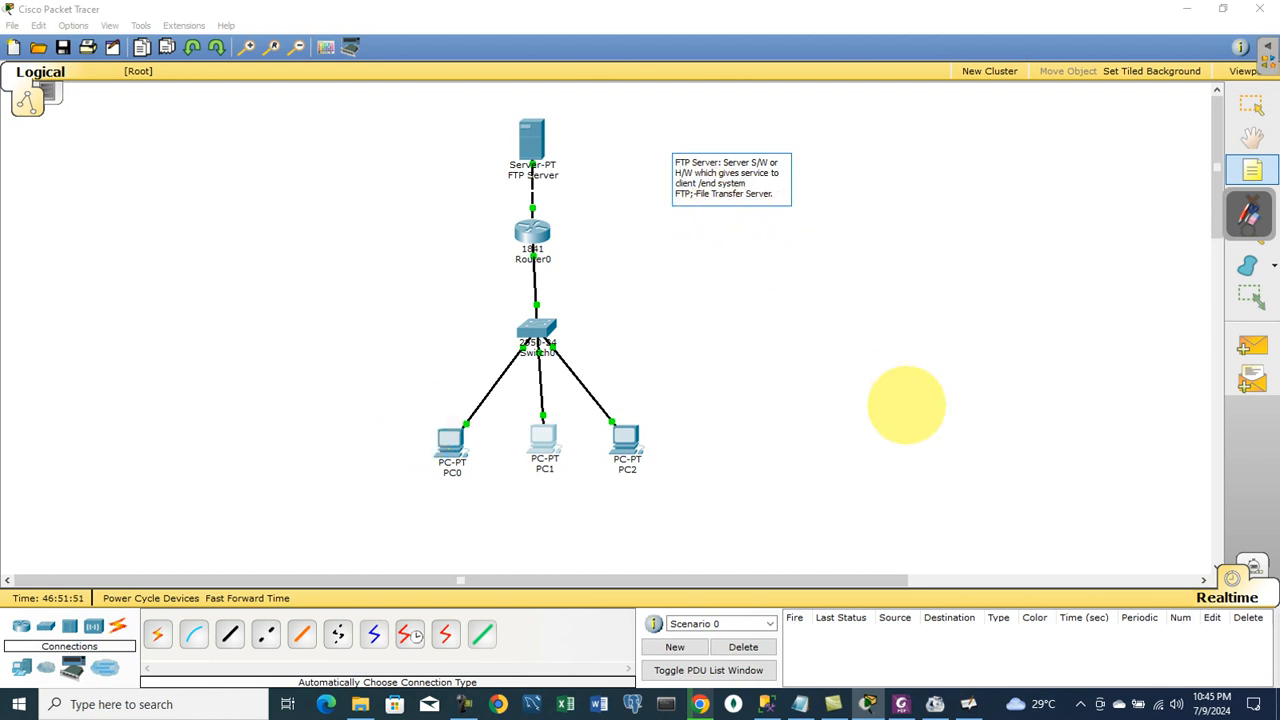
# - Finish the note and open the Text Editor on PC2
pyautogui.click(903, 406)
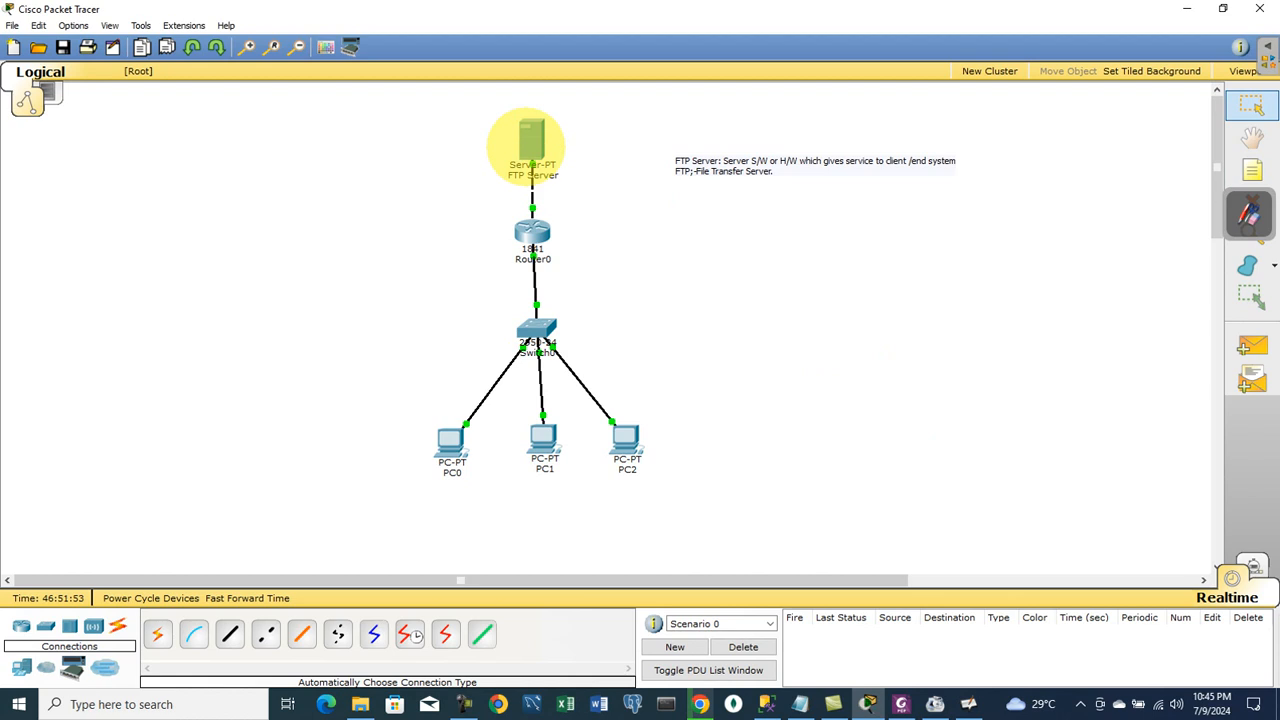
pyautogui.click(625, 438)
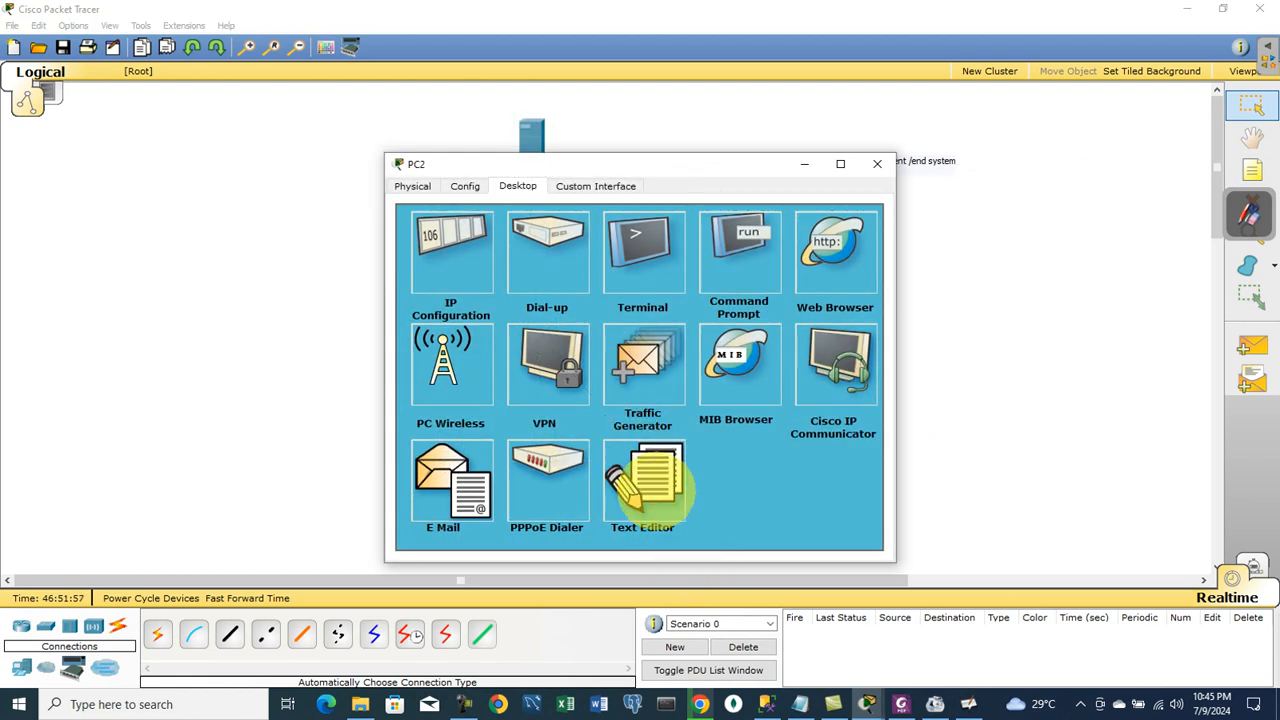
pyautogui.click(642, 472)
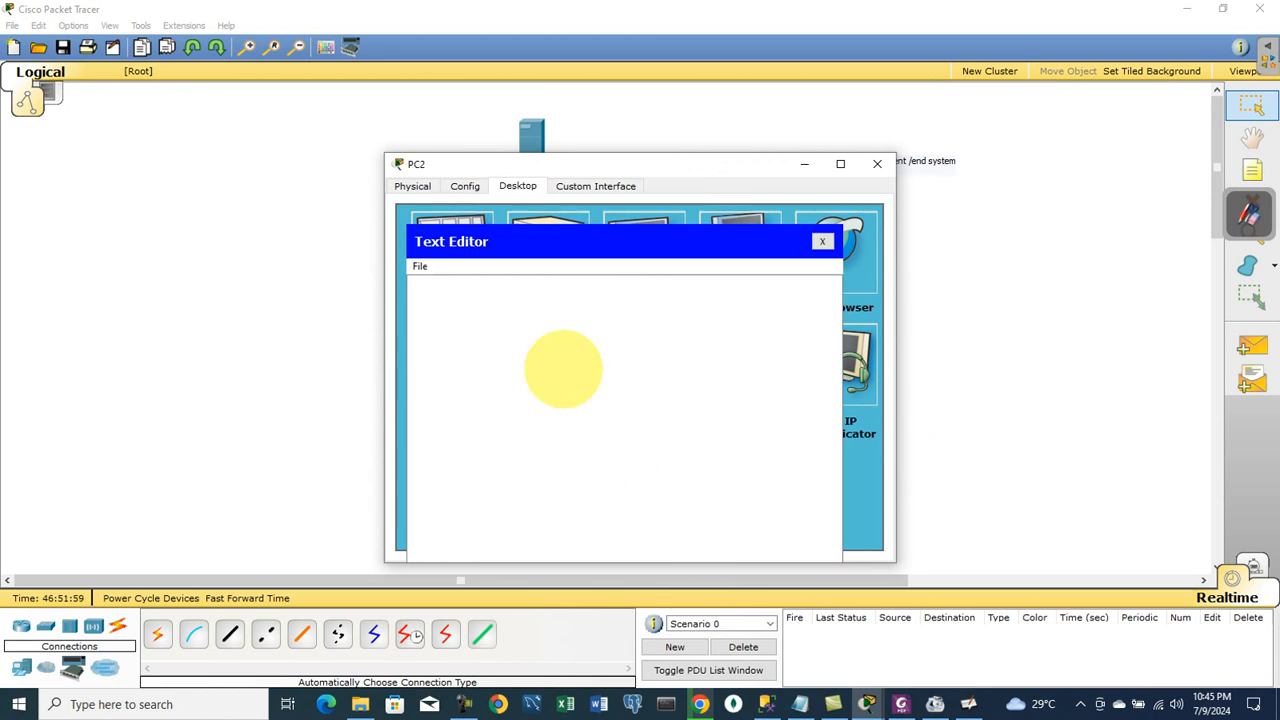
pyautogui.click(489, 290)
# - Write a greeting line, then a line saying this test file from pc2 goes to the ftp server
pyautogui.write('Hi')
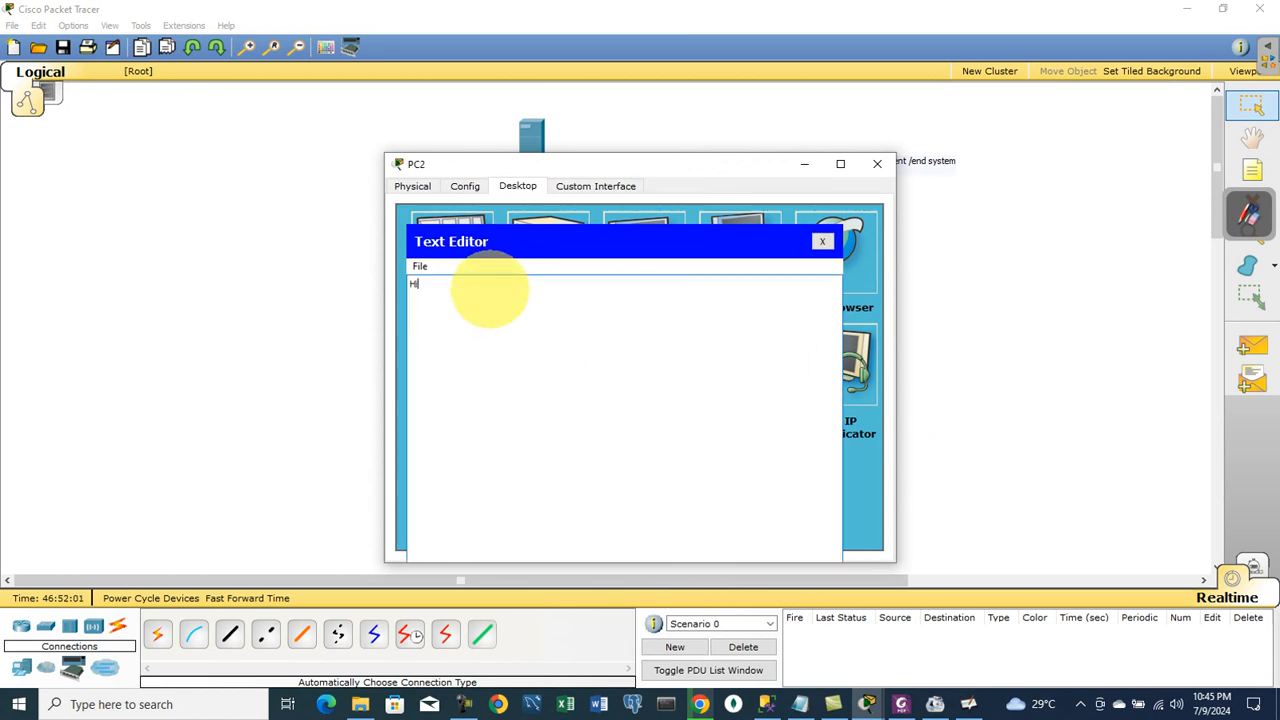
pyautogui.write(' dear This is Prof.Abdul Nasir Afridi')
pyautogui.press('Return')
pyautogui.write('This is a test file create at pc')
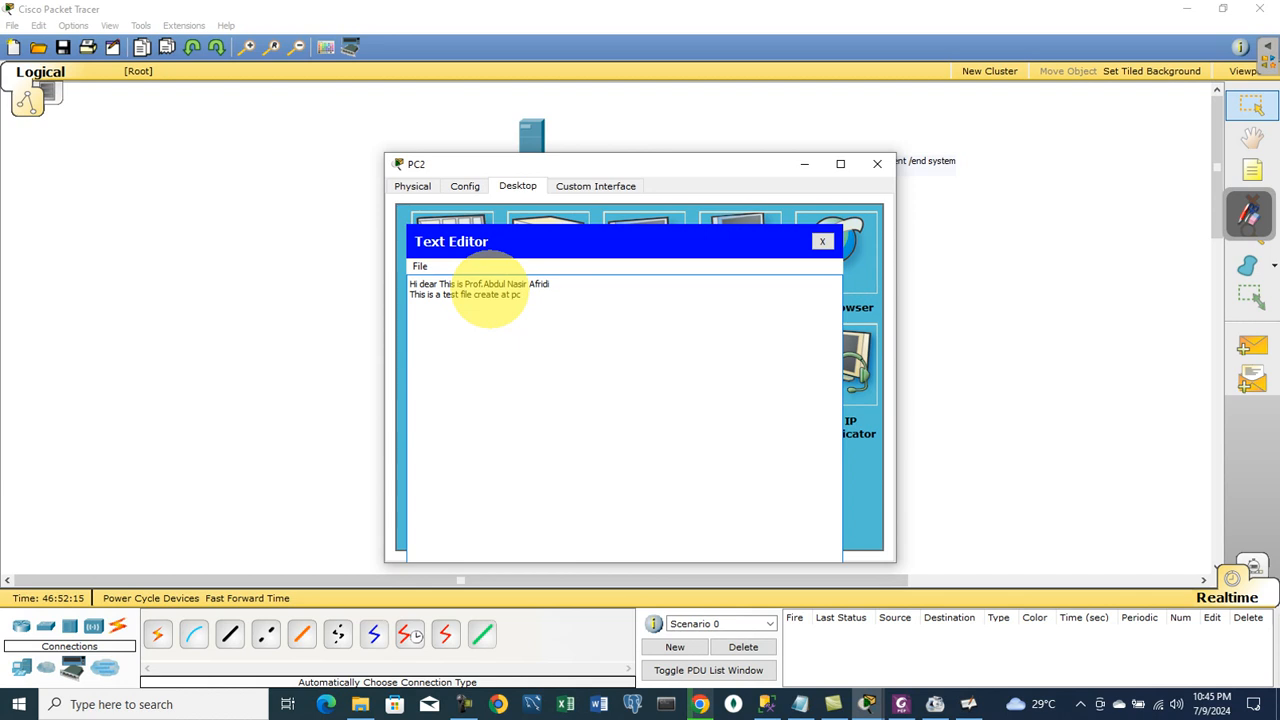
pyautogui.write('2. ')
pyautogui.write('I am goin')
pyautogui.write('gf')
pyautogui.press('BackSpace')
pyautogui.write('to send this s')
pyautogui.press('BackSpace')
pyautogui.write('file to ftp server.')
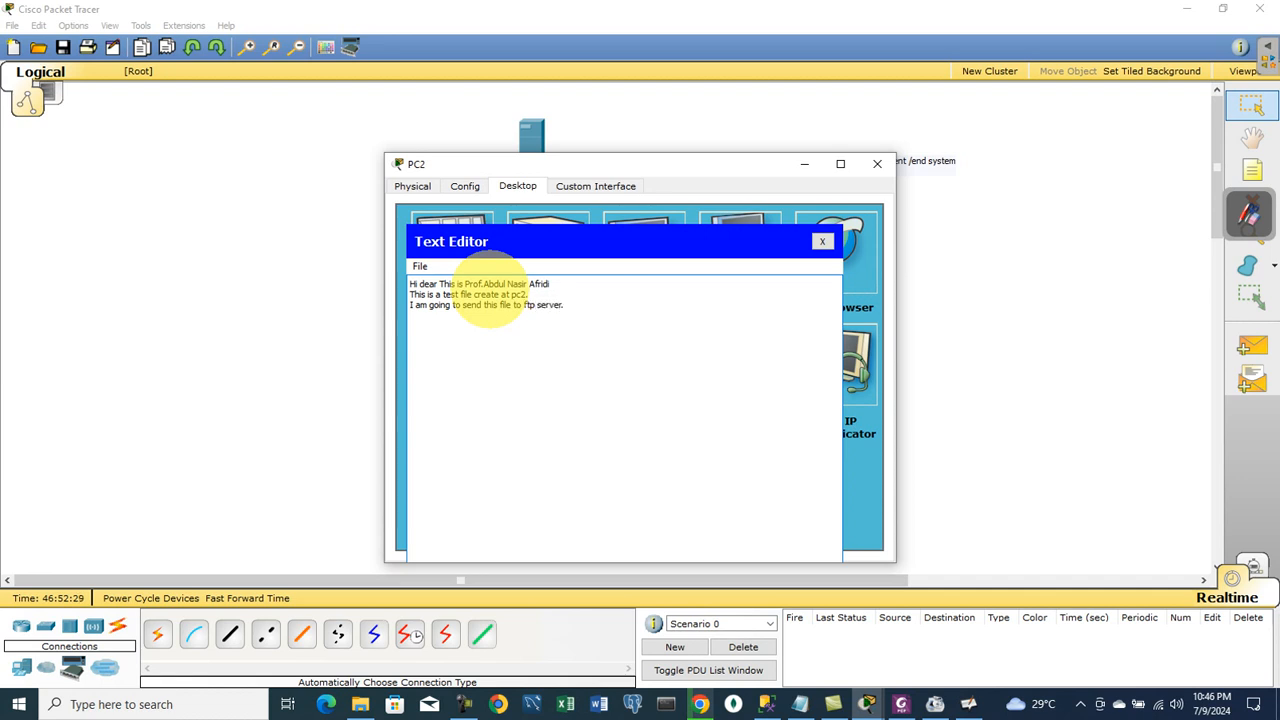
# - Close the editor, choosing to save the file as test.txt
pyautogui.moveTo(560, 306); pyautogui.dragTo(402, 281)
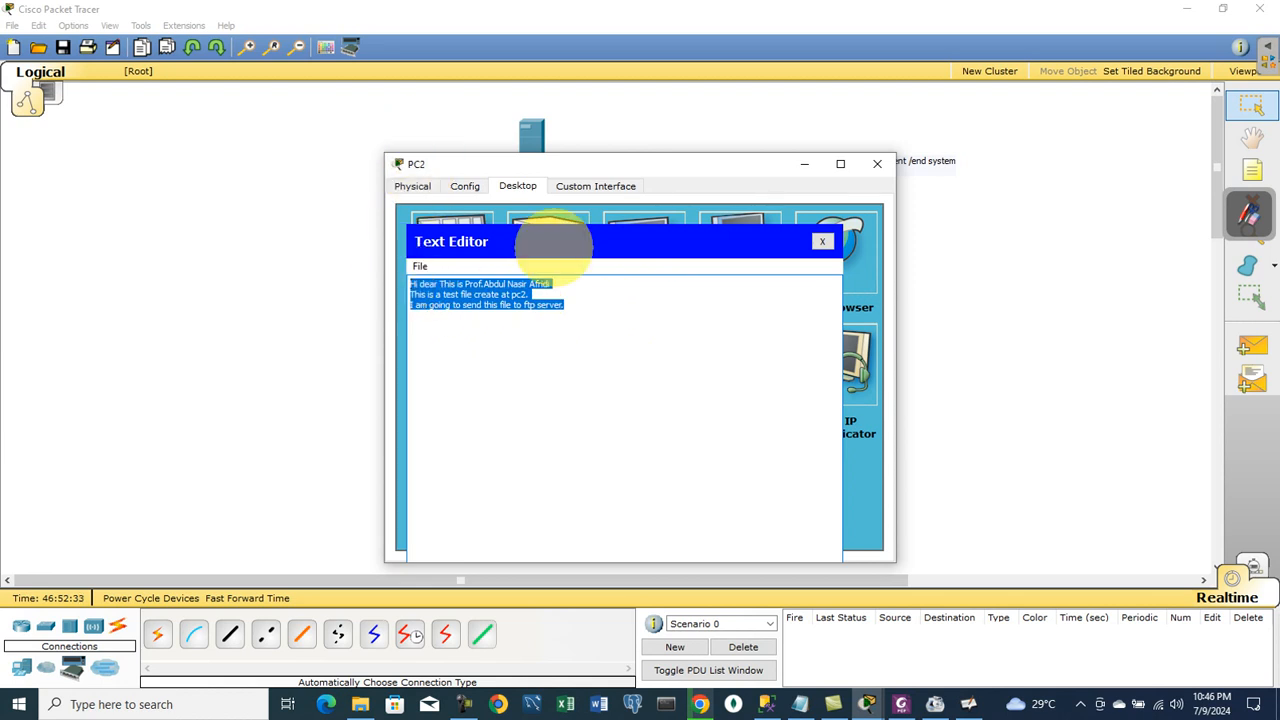
pyautogui.click(822, 241)
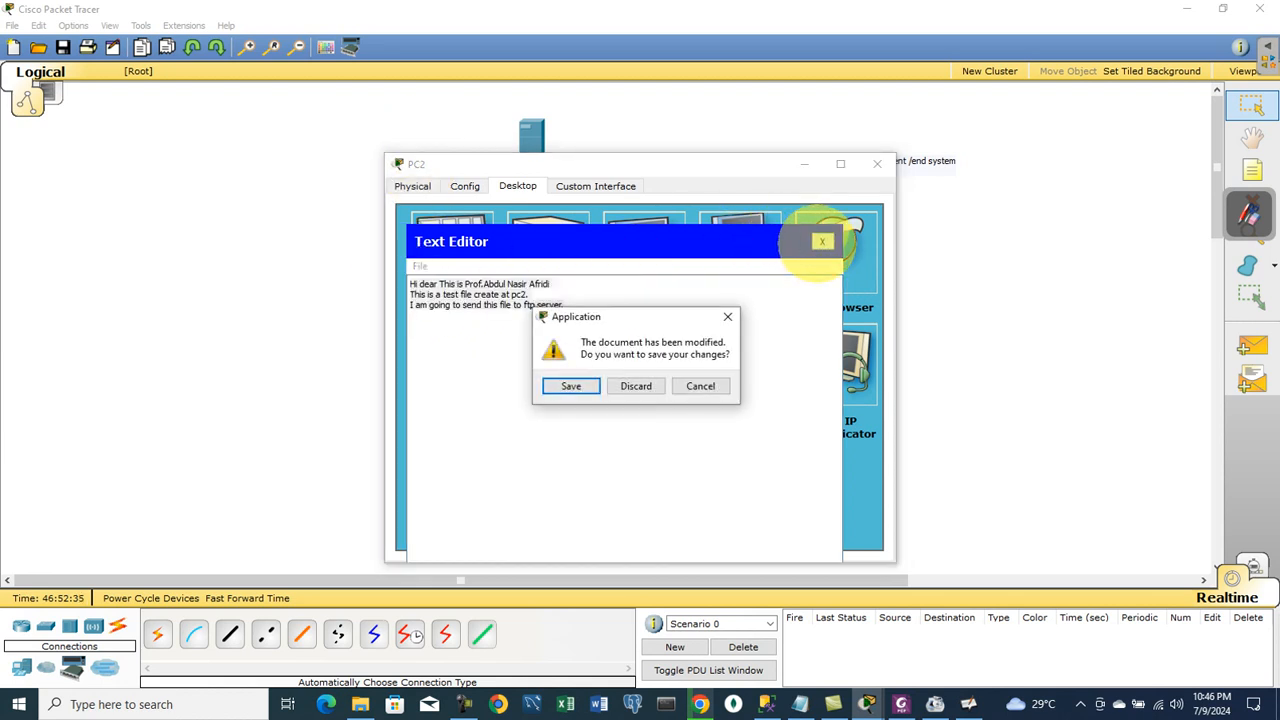
pyautogui.click(570, 386)
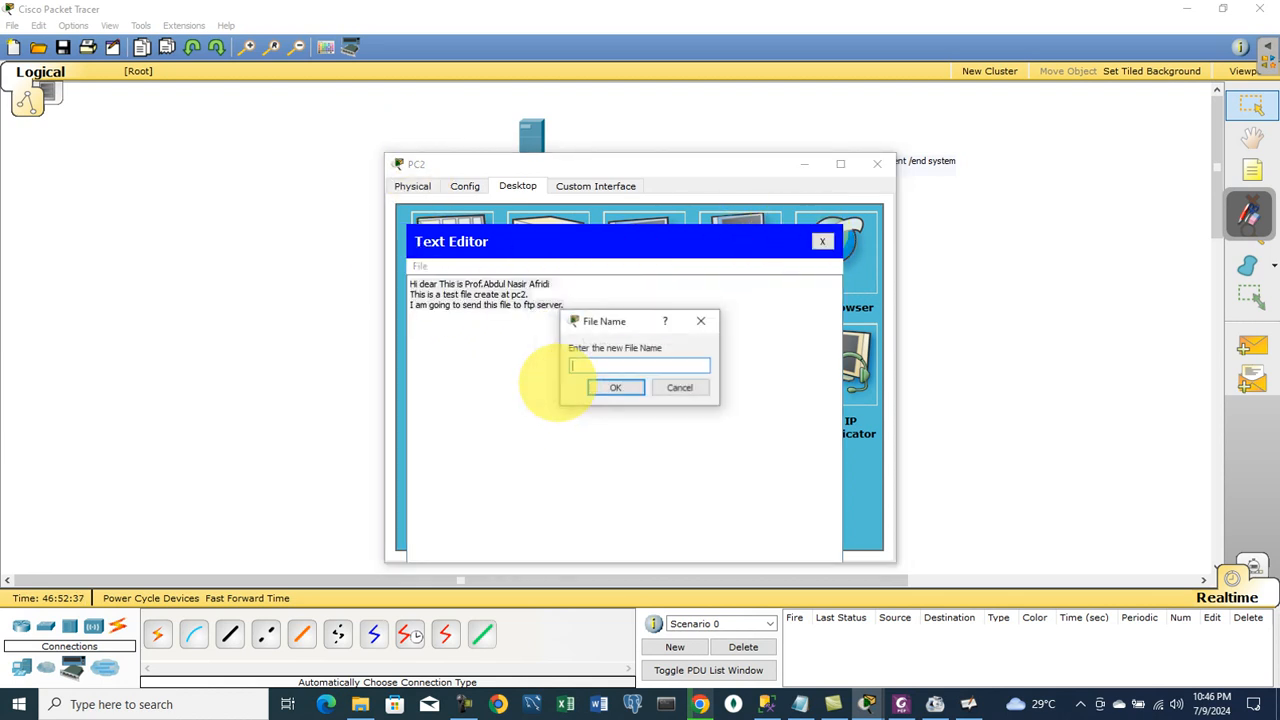
pyautogui.write('test')
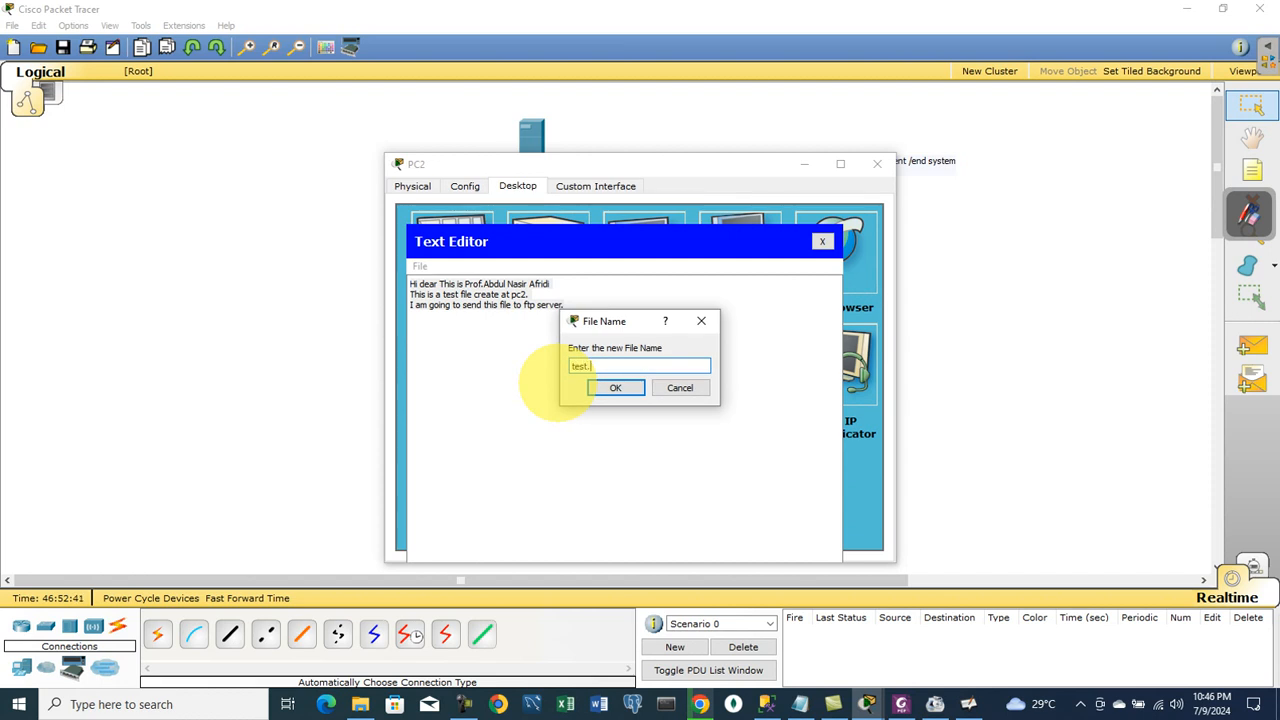
pyautogui.write('.txt')
# - Confirm saving test.txt, open PC2's Command Prompt, and check the server address in the topology
pyautogui.click(617, 388)
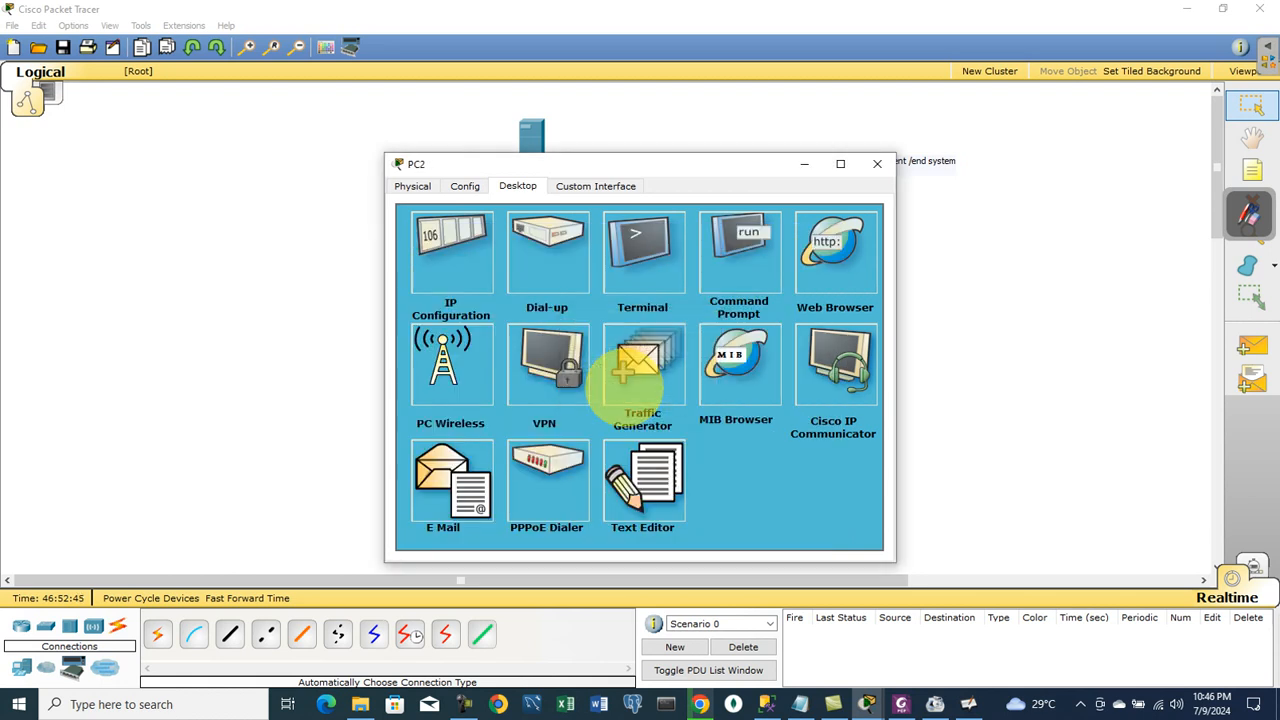
pyautogui.click(755, 235)
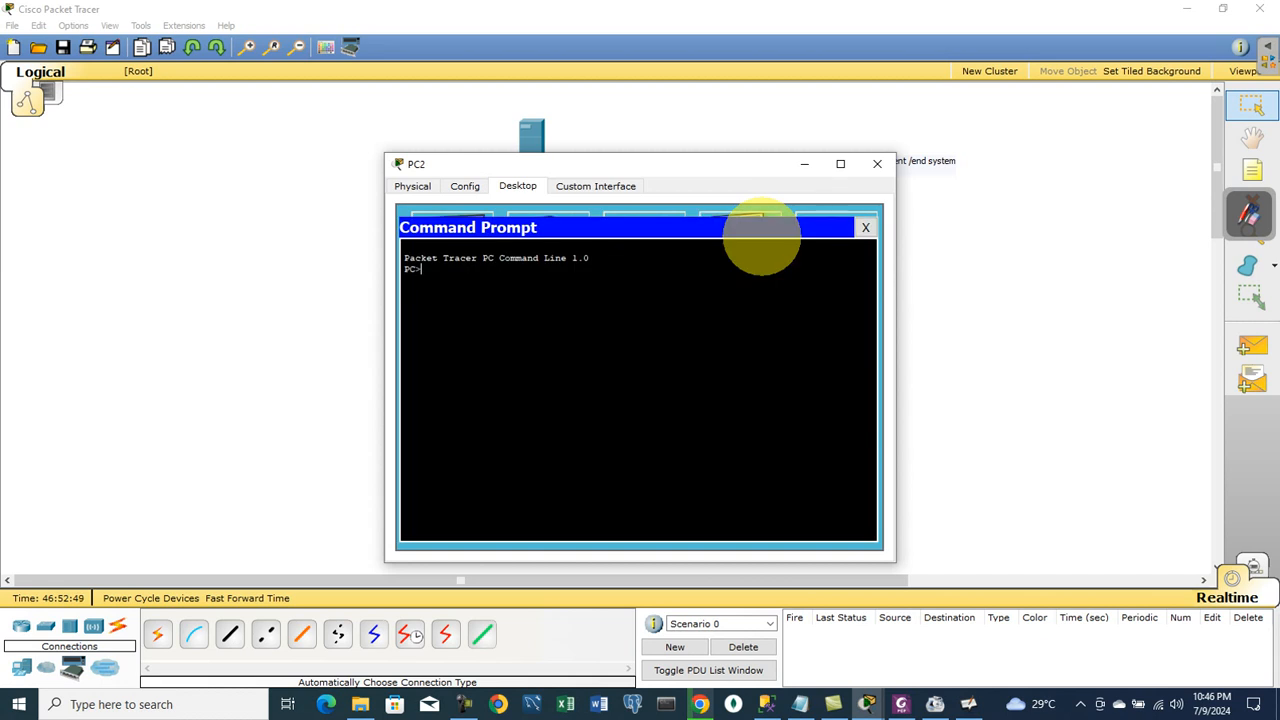
pyautogui.write('ftp')
pyautogui.moveTo(700, 166); pyautogui.dragTo(955, 152)
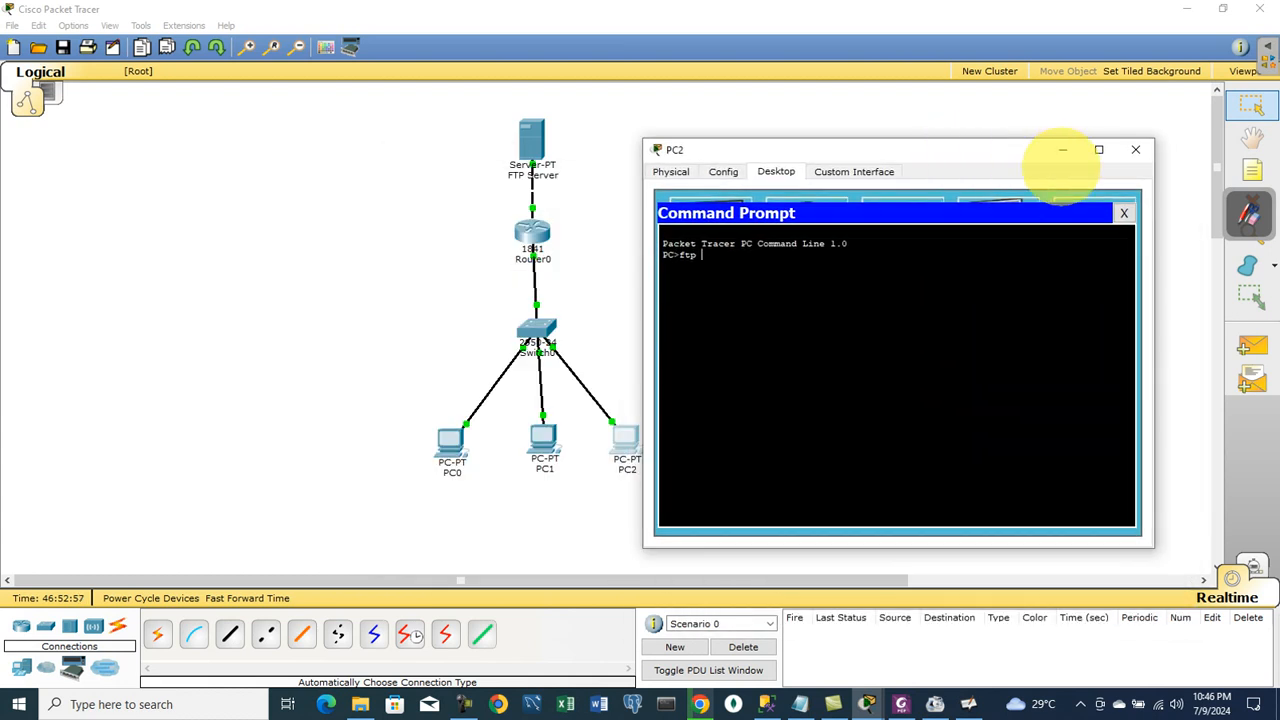
pyautogui.click(1062, 149)
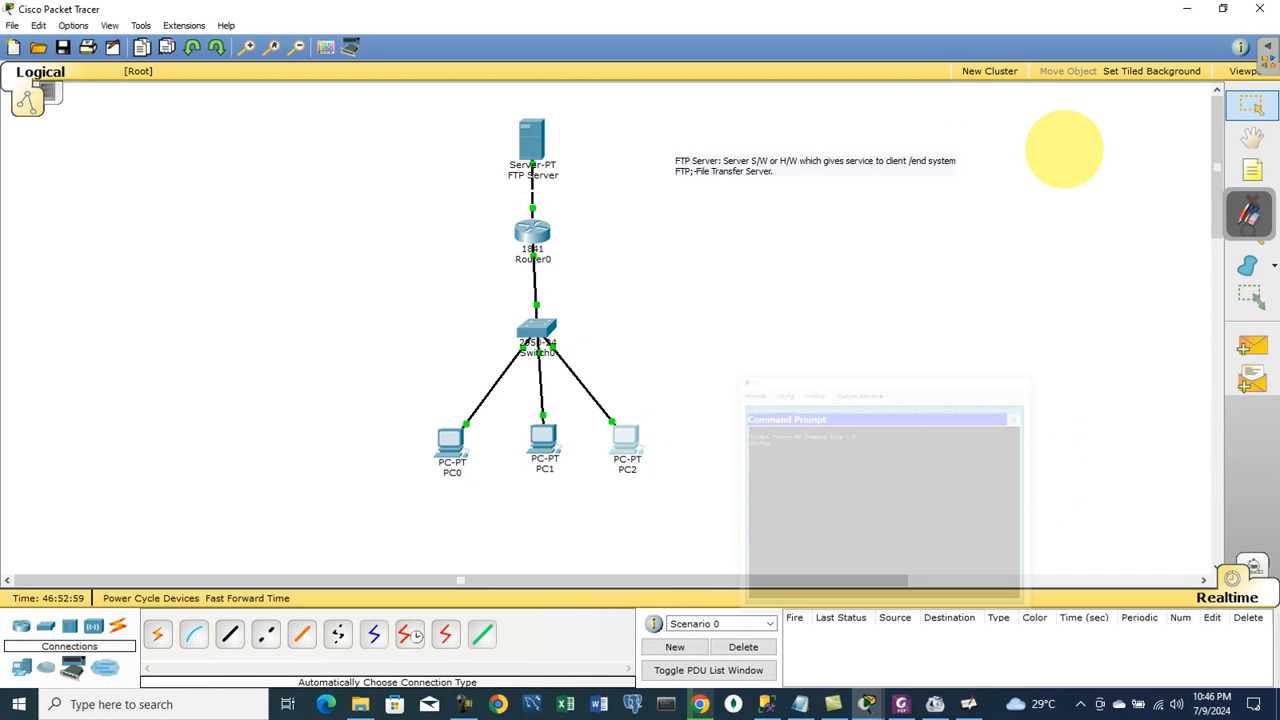
pyautogui.moveTo(536, 138)
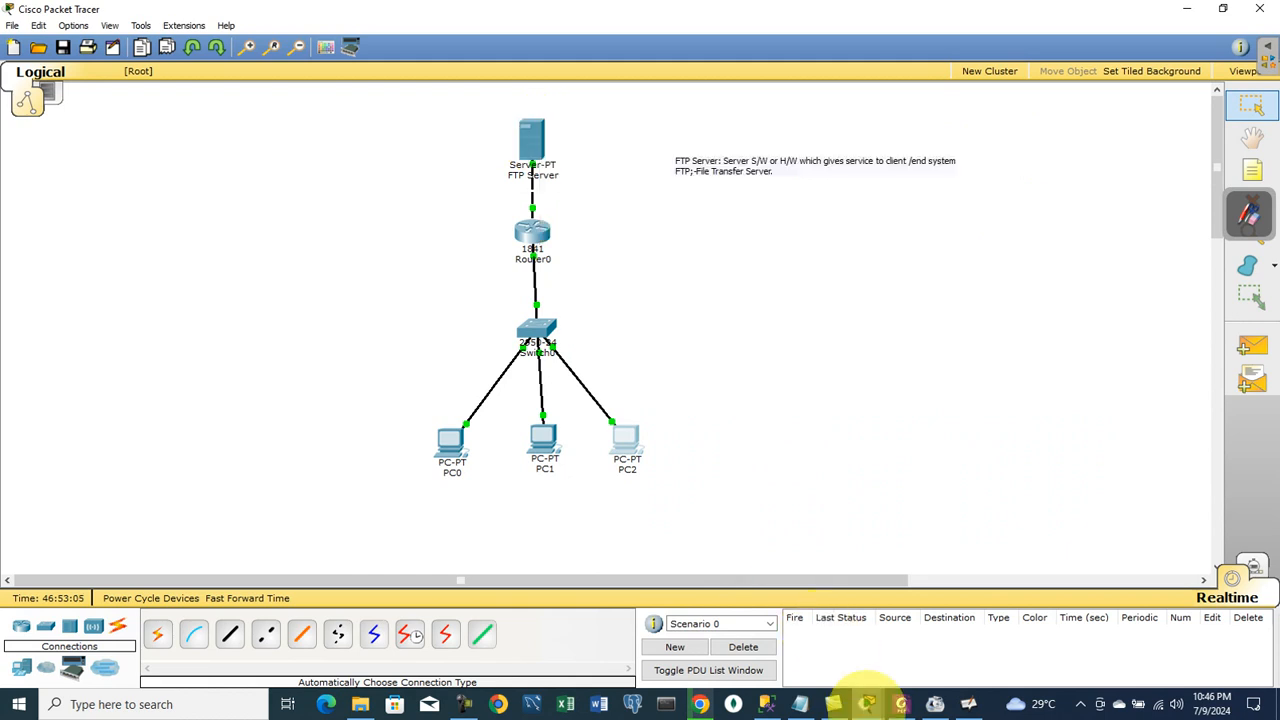
pyautogui.moveTo(866, 703)
pyautogui.click(957, 643)
# - Run ftp 10.10.10.2 and log in with username cisco, which fails with No such Account
pyautogui.write('10.10.10')
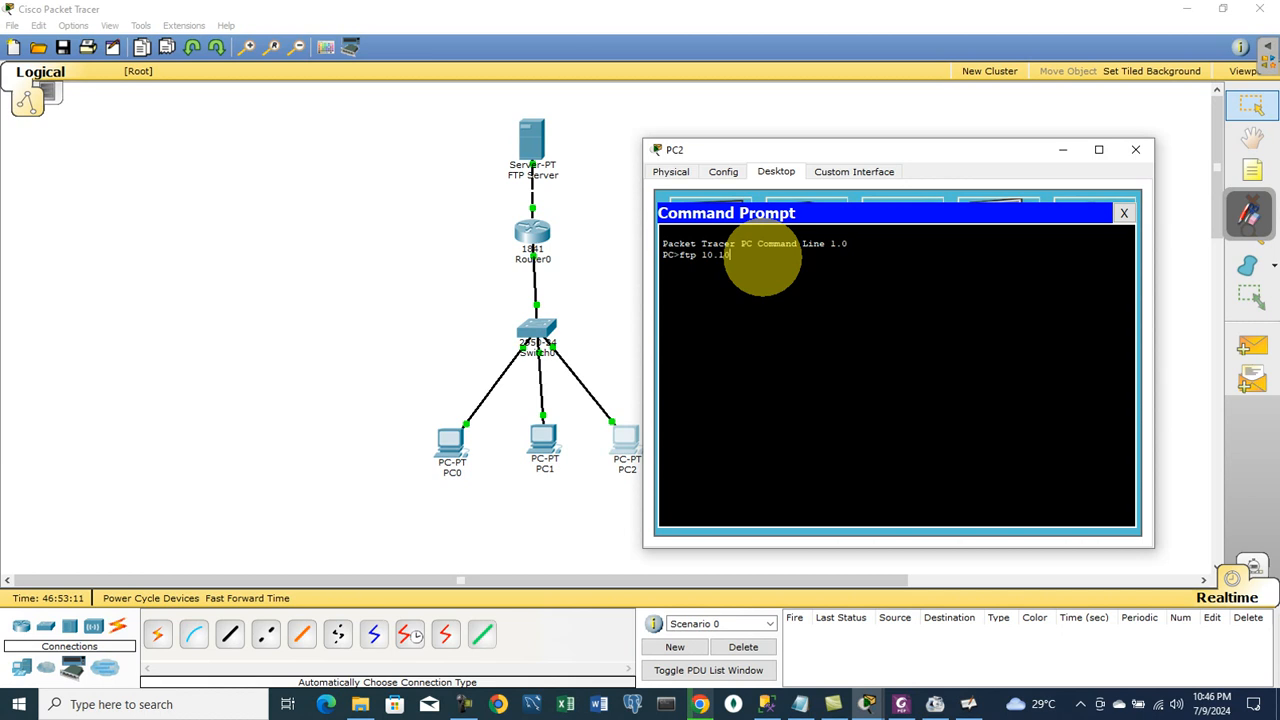
pyautogui.write('.2')
pyautogui.press('Return')
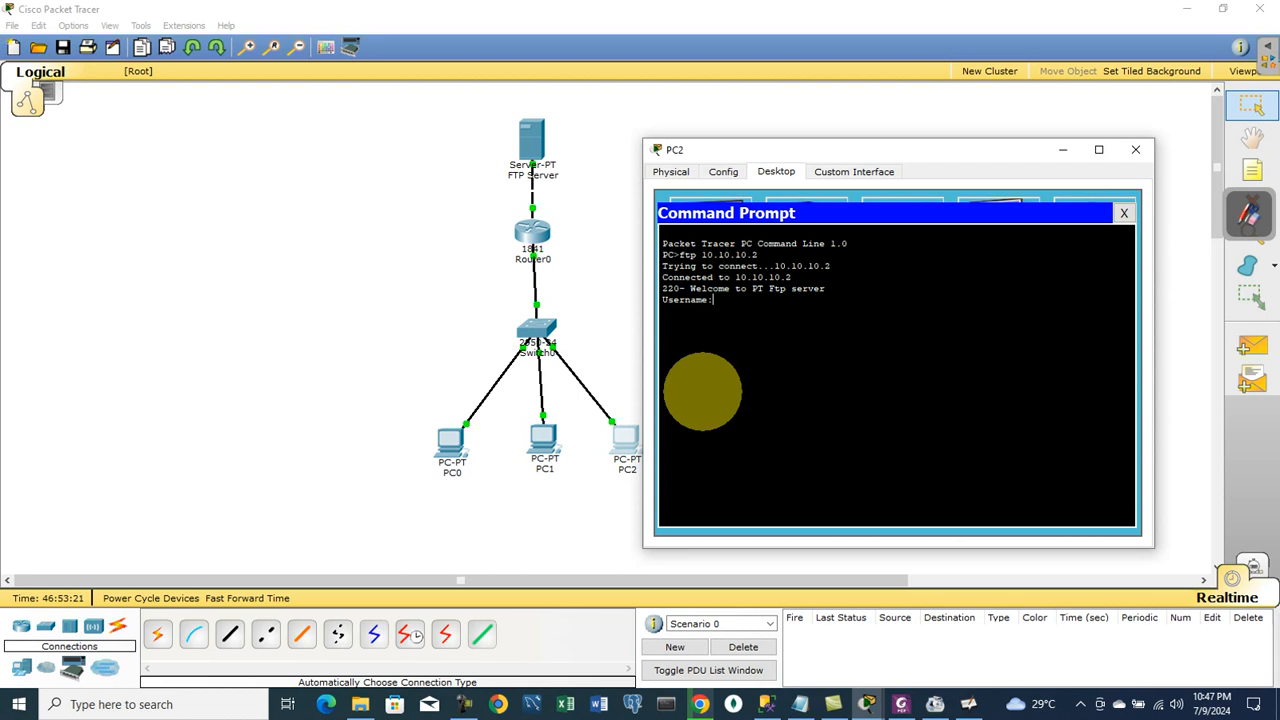
pyautogui.write('cisco')
pyautogui.press('Return')
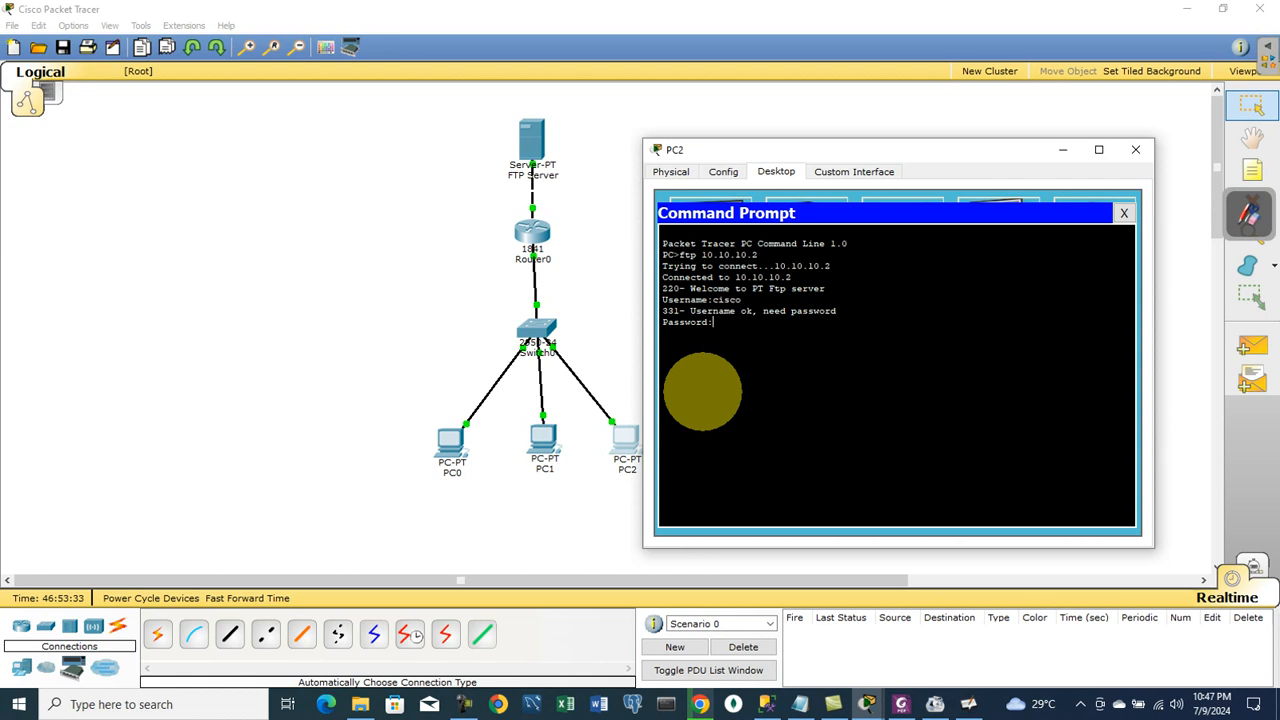
pyautogui.press('Return')
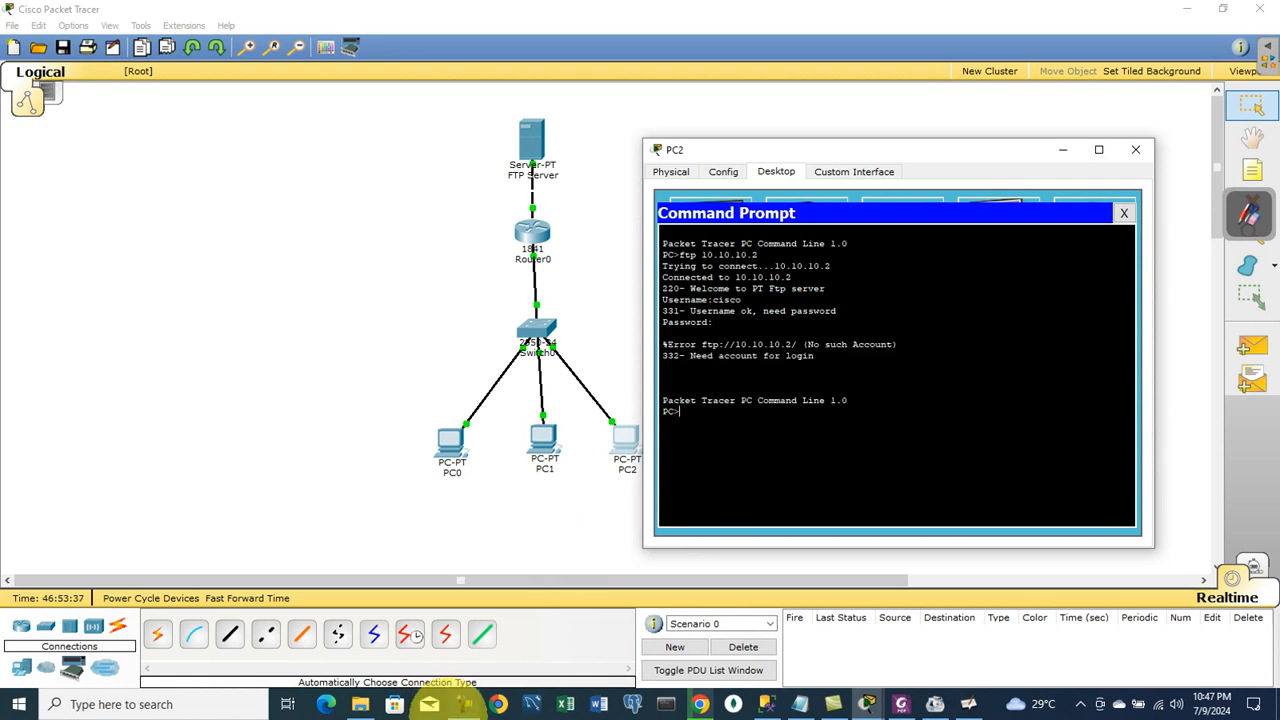
# - In the FTP Server's FTP settings, enter username test1 and its password
pyautogui.click(463, 703)
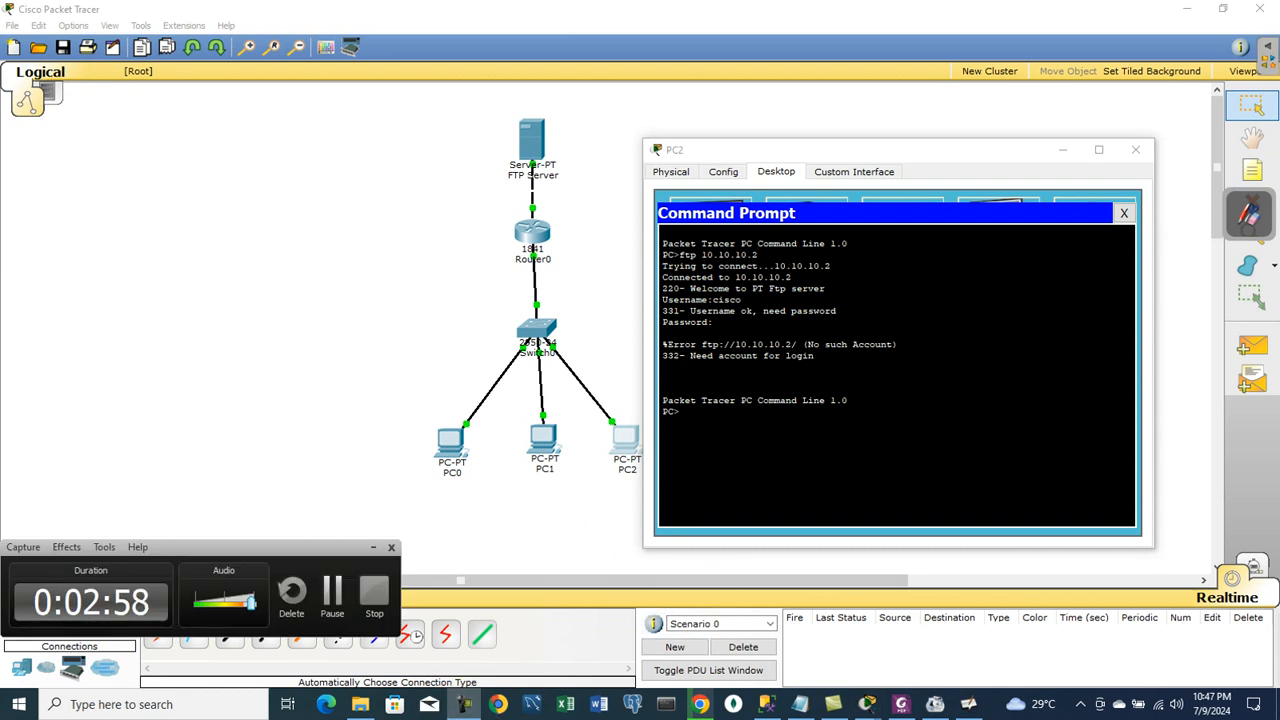
pyautogui.click(333, 592)
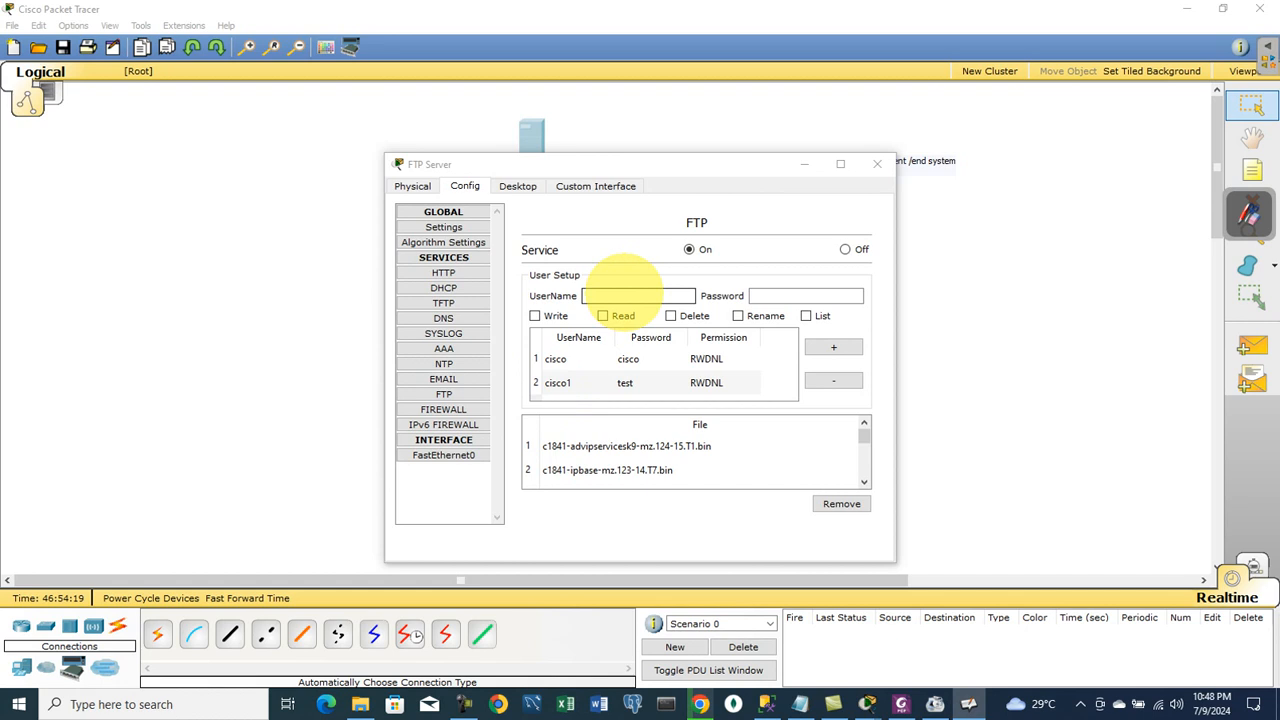
pyautogui.click(618, 293)
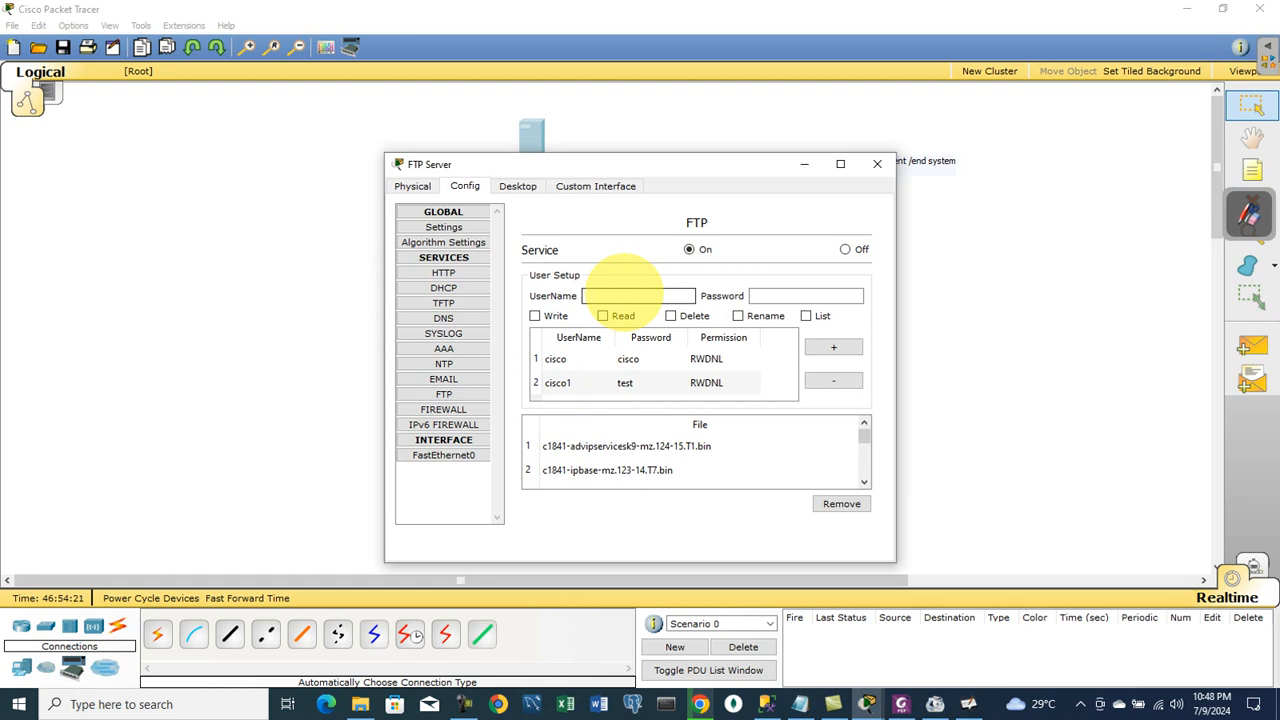
pyautogui.write('test1')
pyautogui.press('Tab')
pyautogui.write('test1')
pyautogui.click(834, 347)
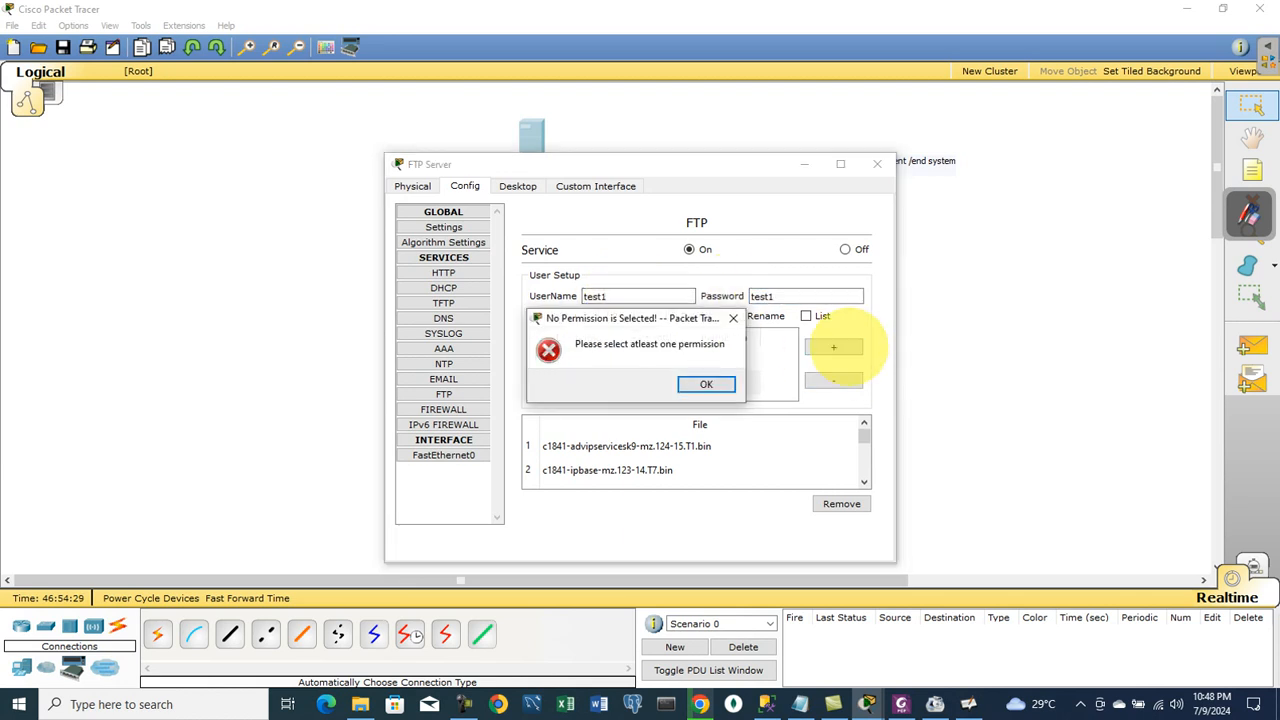
pyautogui.click(704, 385)
# - Give test1 write, read, delete, rename and list permissions, add it, and close the server window
pyautogui.click(548, 316)
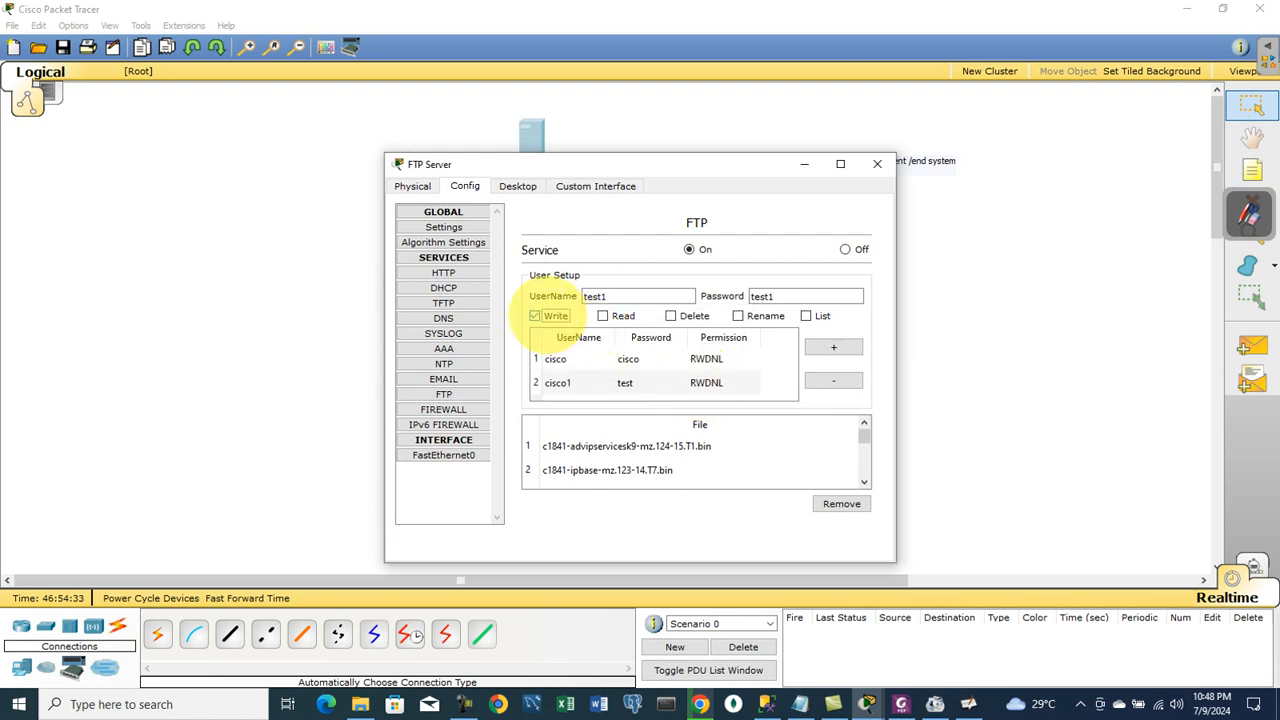
pyautogui.click(603, 316)
pyautogui.click(671, 316)
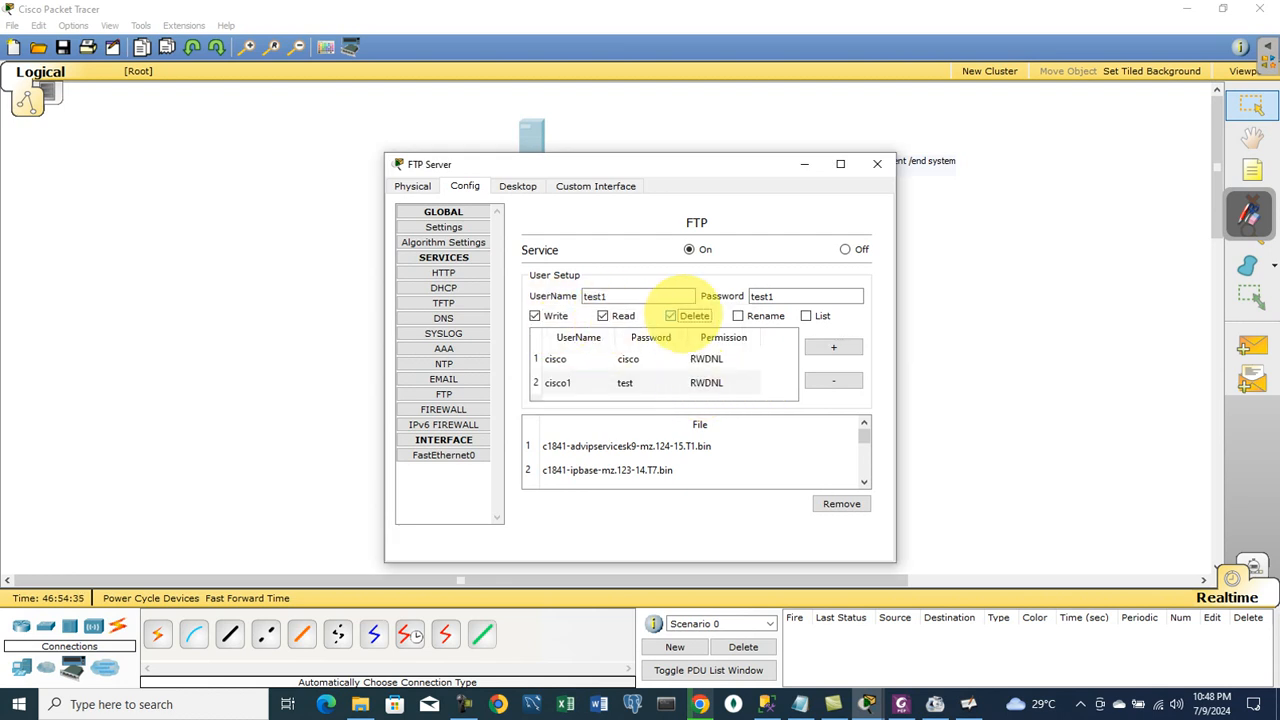
pyautogui.click(738, 316)
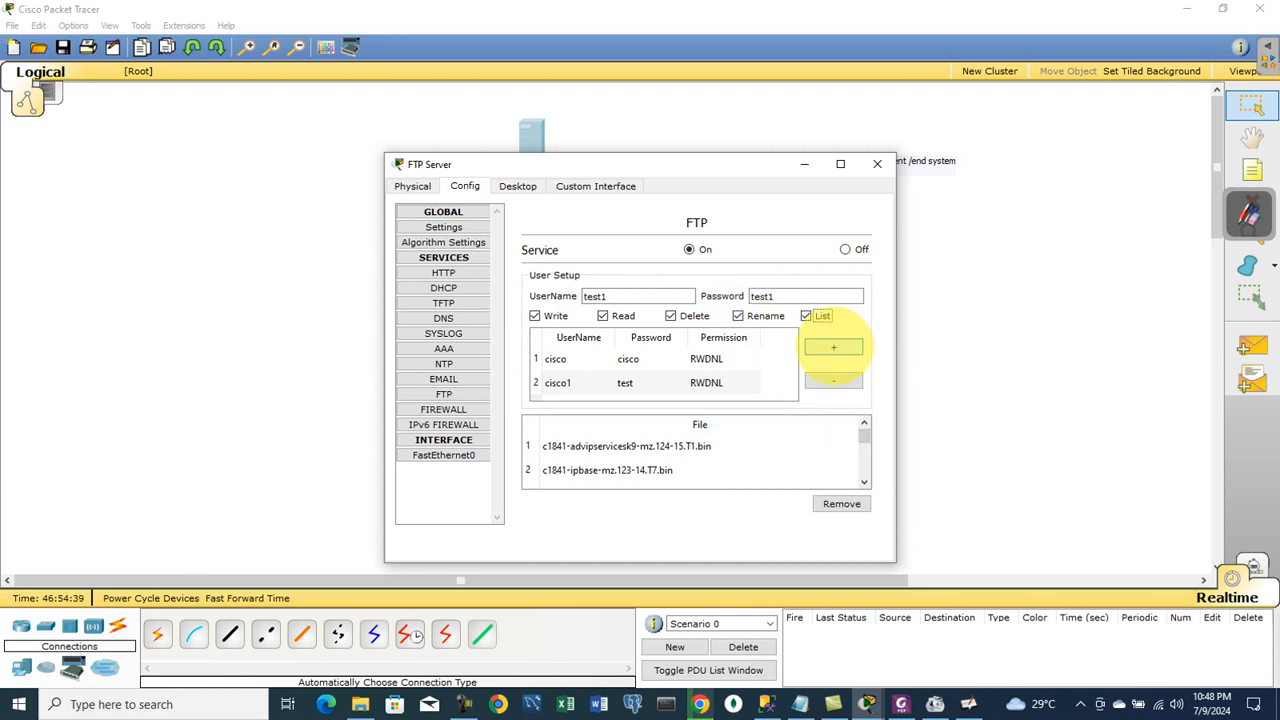
pyautogui.click(833, 347)
pyautogui.moveTo(791, 354); pyautogui.dragTo(789, 369)
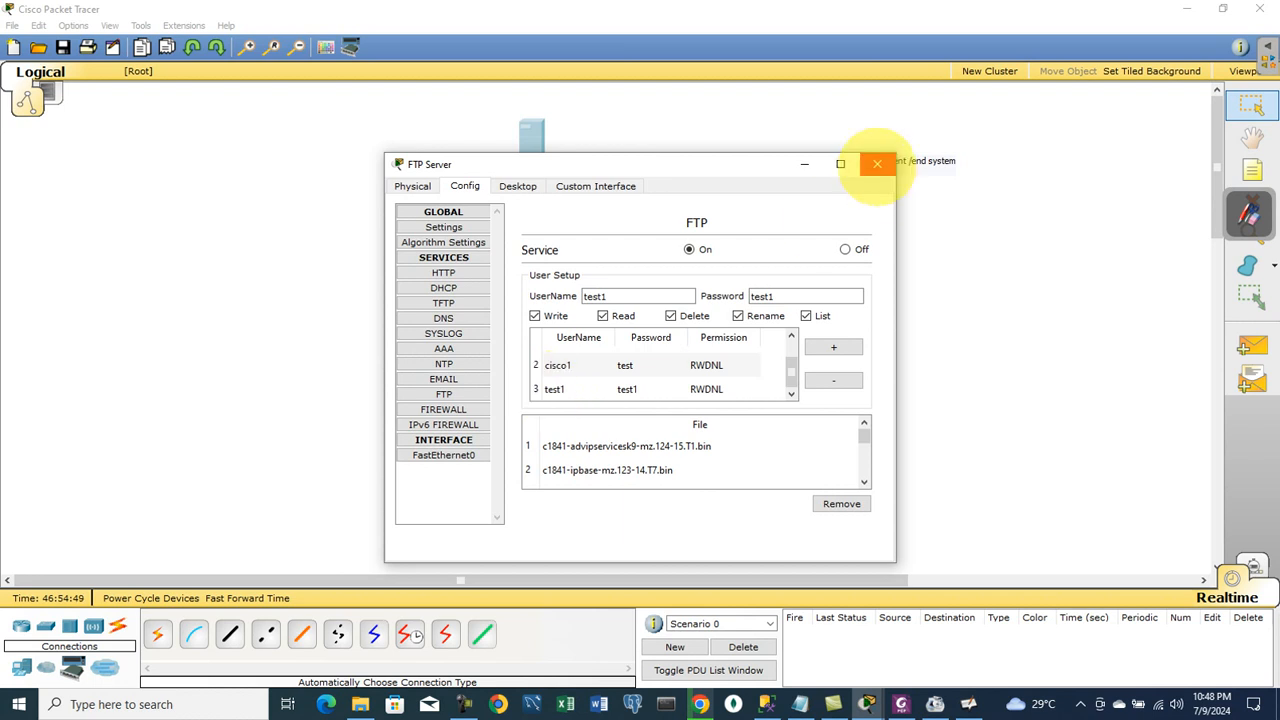
pyautogui.click(877, 164)
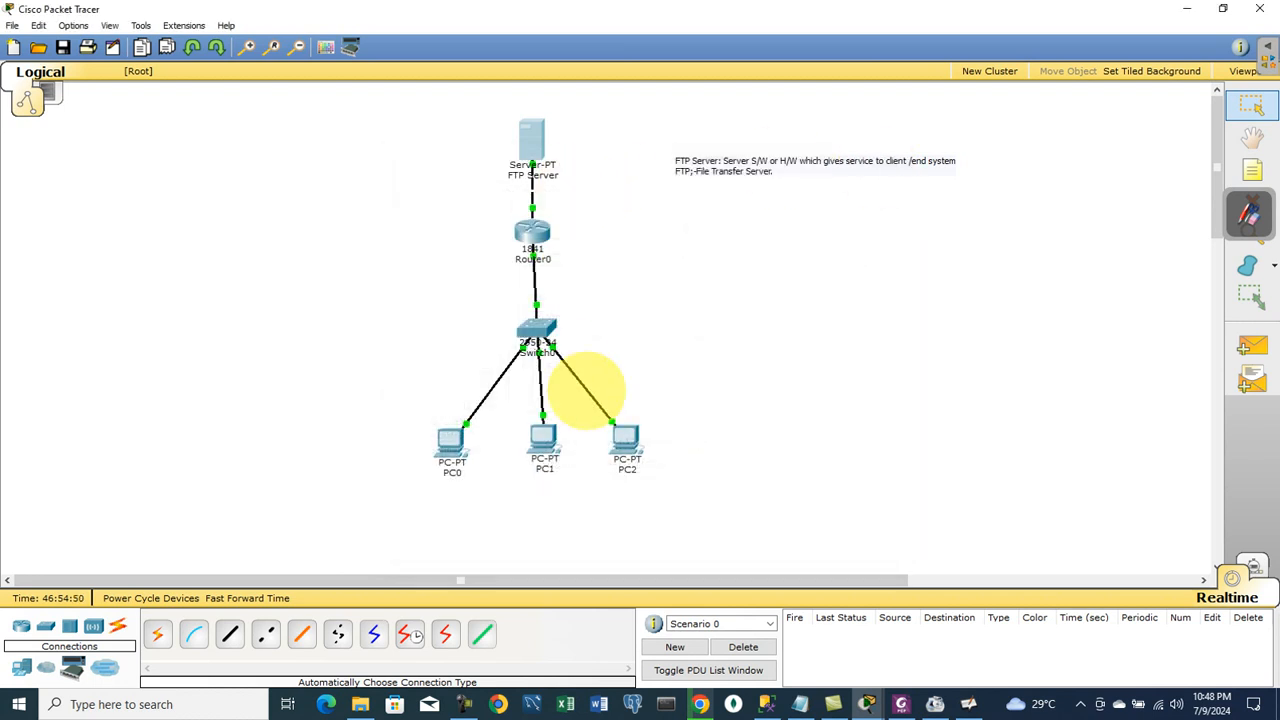
# - Open PC2's Command Prompt and start the ftp command, checking the server address in the topology
pyautogui.click(624, 436)
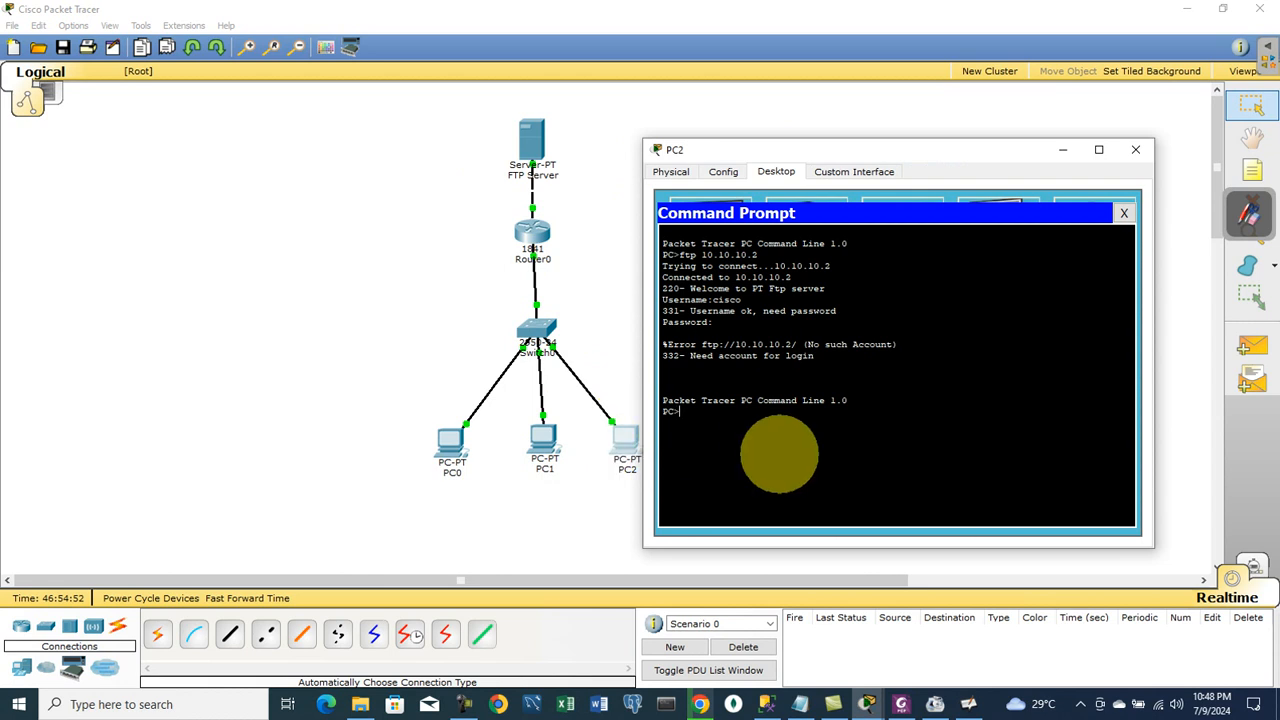
pyautogui.write('t')
pyautogui.press('BackSpace')
pyautogui.write('ft')
pyautogui.press('BackSpace')
pyautogui.press('BackSpace')
pyautogui.write('tp 10.10.10.')
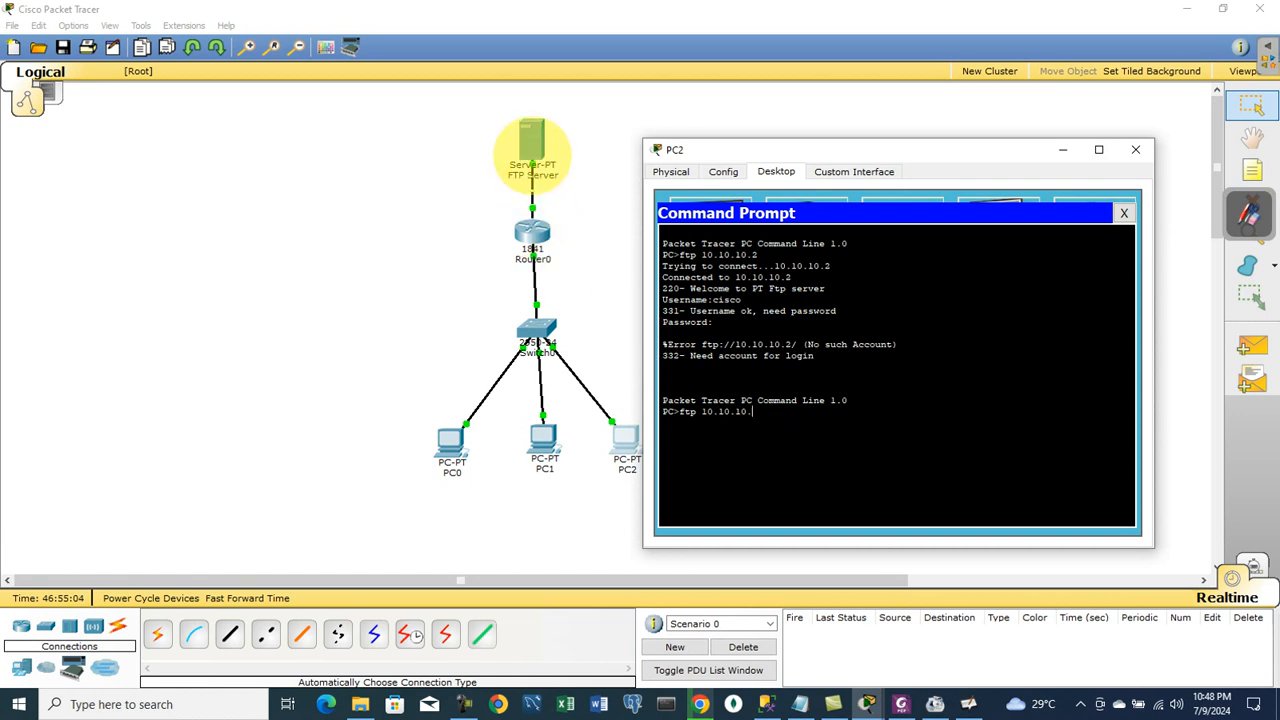
pyautogui.click(1062, 150)
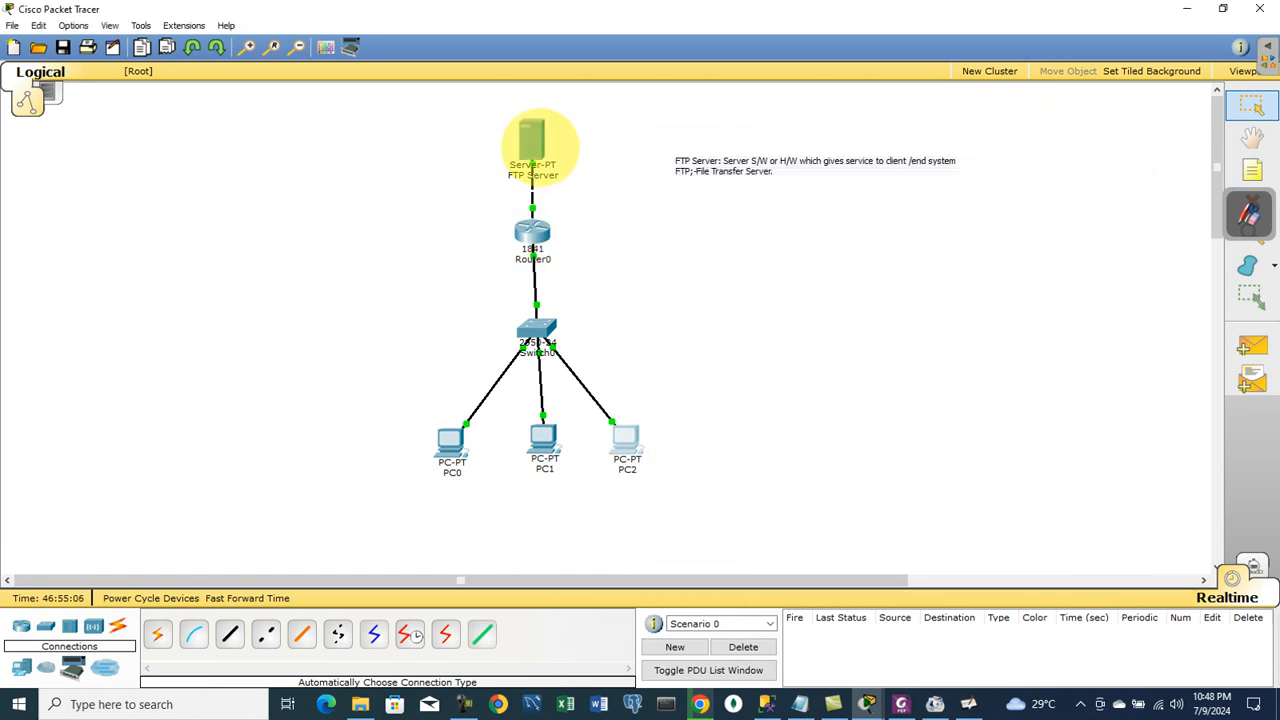
pyautogui.moveTo(533, 140)
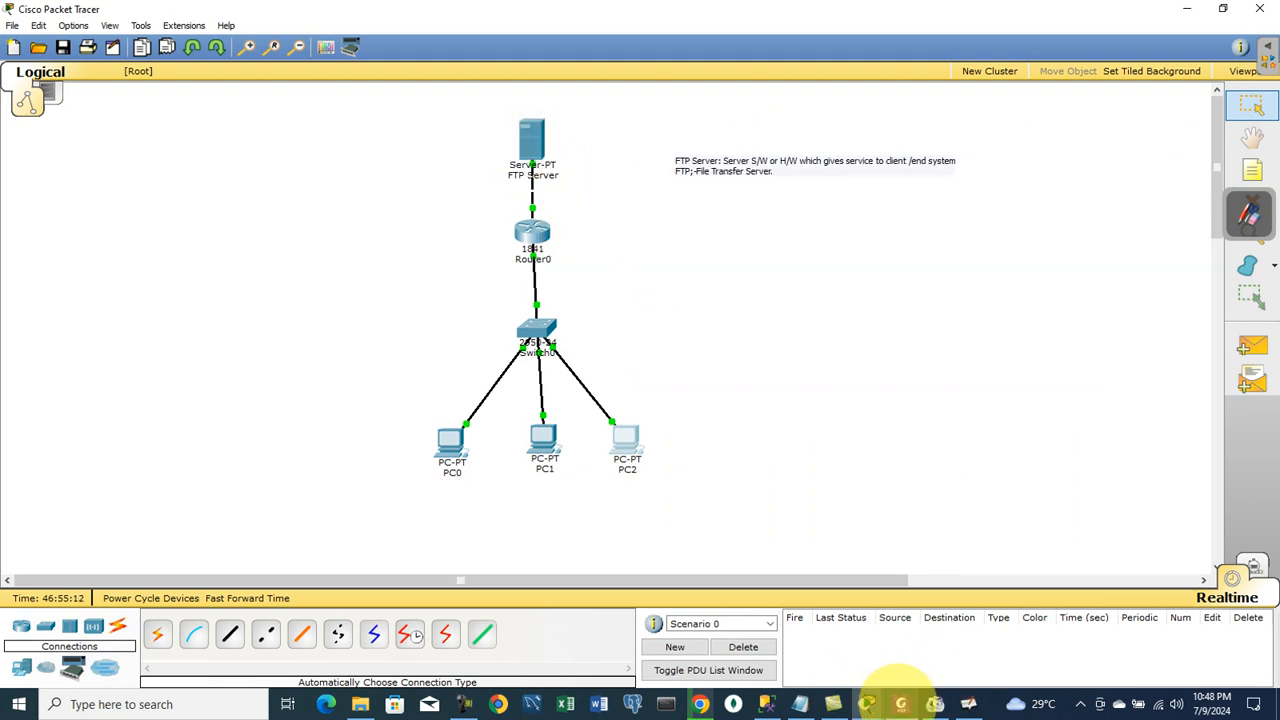
pyautogui.moveTo(868, 700)
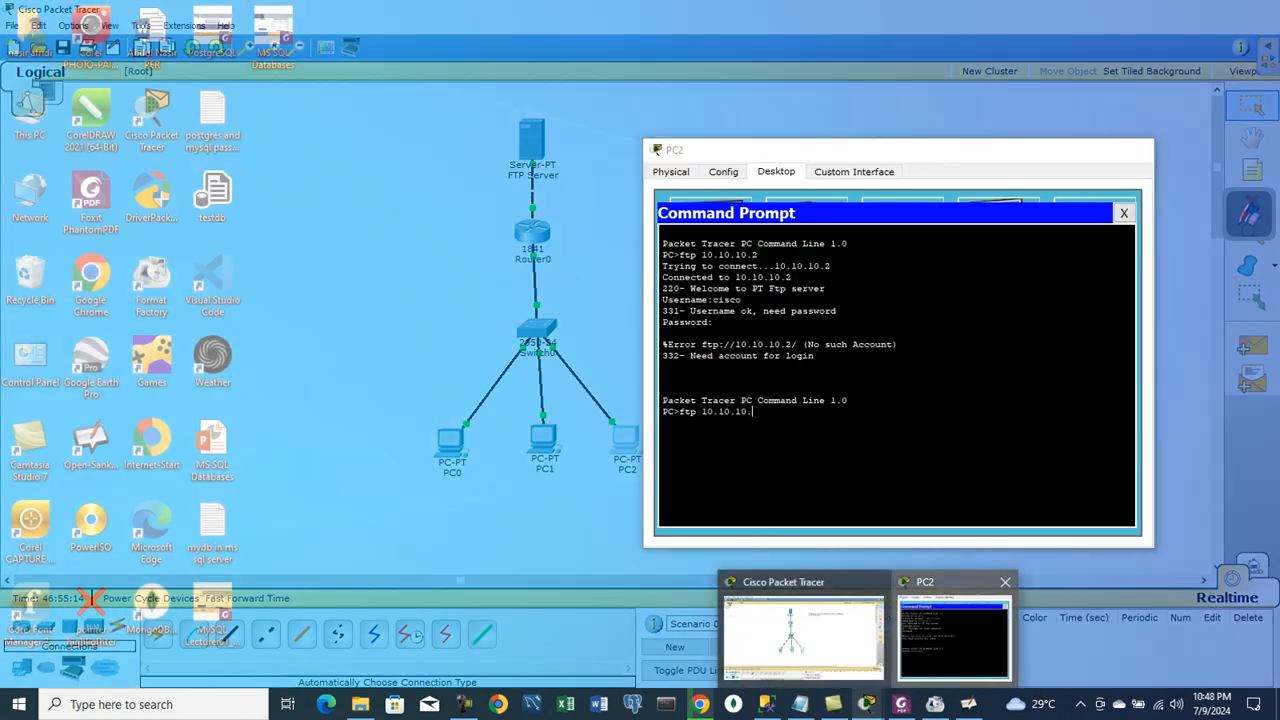
pyautogui.click(955, 585)
# - Connect with ftp 10.10.10.2 and log in as test1
pyautogui.write('ftp 10.10.10.2')
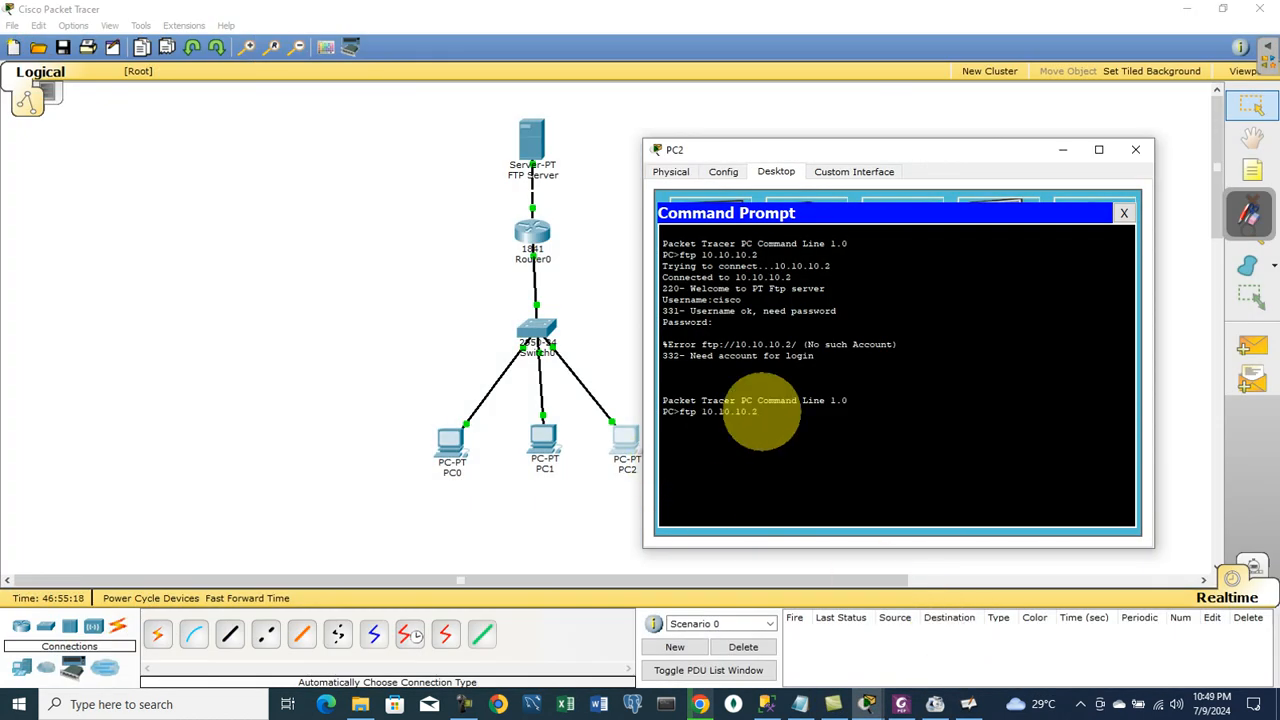
pyautogui.press('Return')
pyautogui.write('test1')
pyautogui.press('Return')
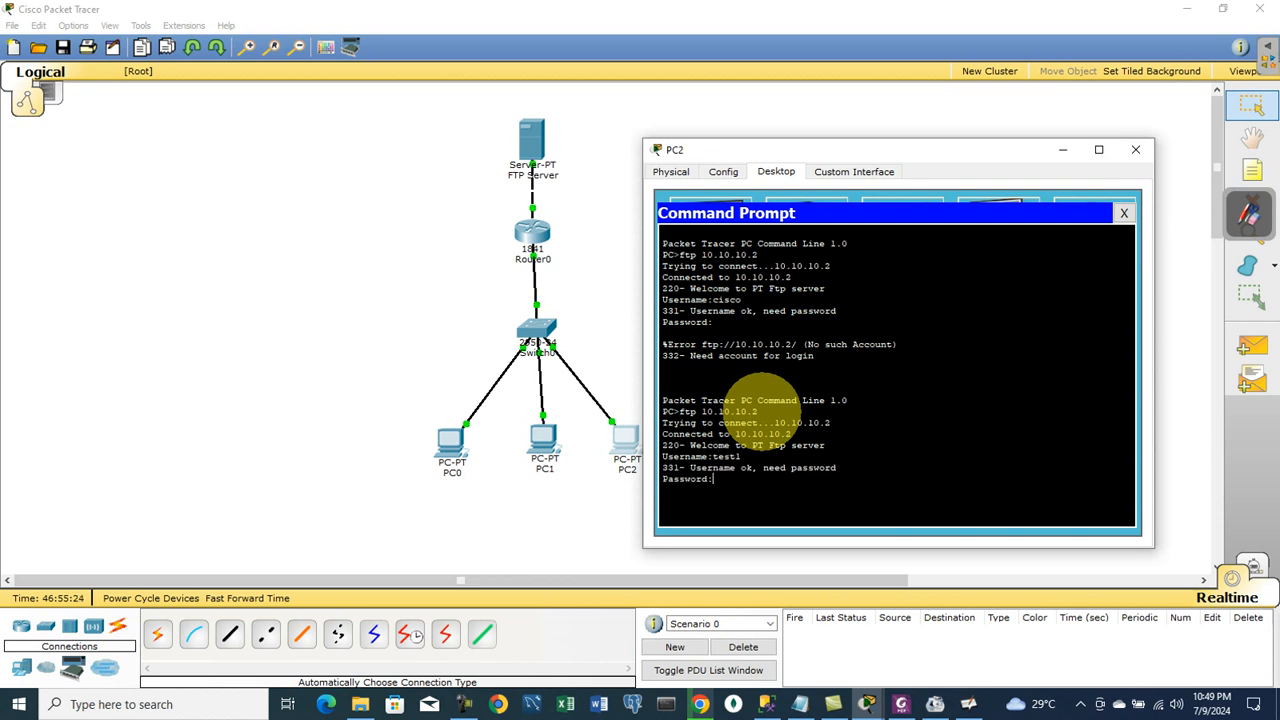
pyautogui.press('Return')
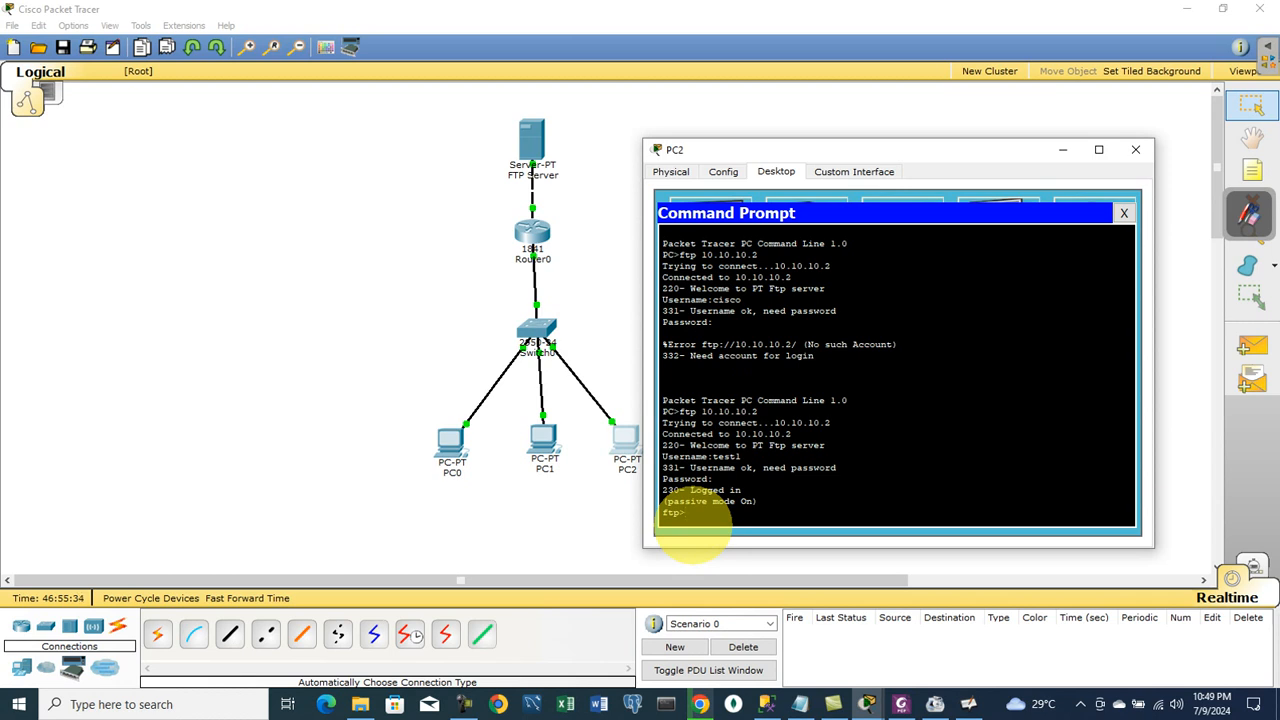
# - Upload test.txt with put (118 bytes transferred) and close PC2's window
pyautogui.write('put test.tx textest.txt')
pyautogui.press('Return')
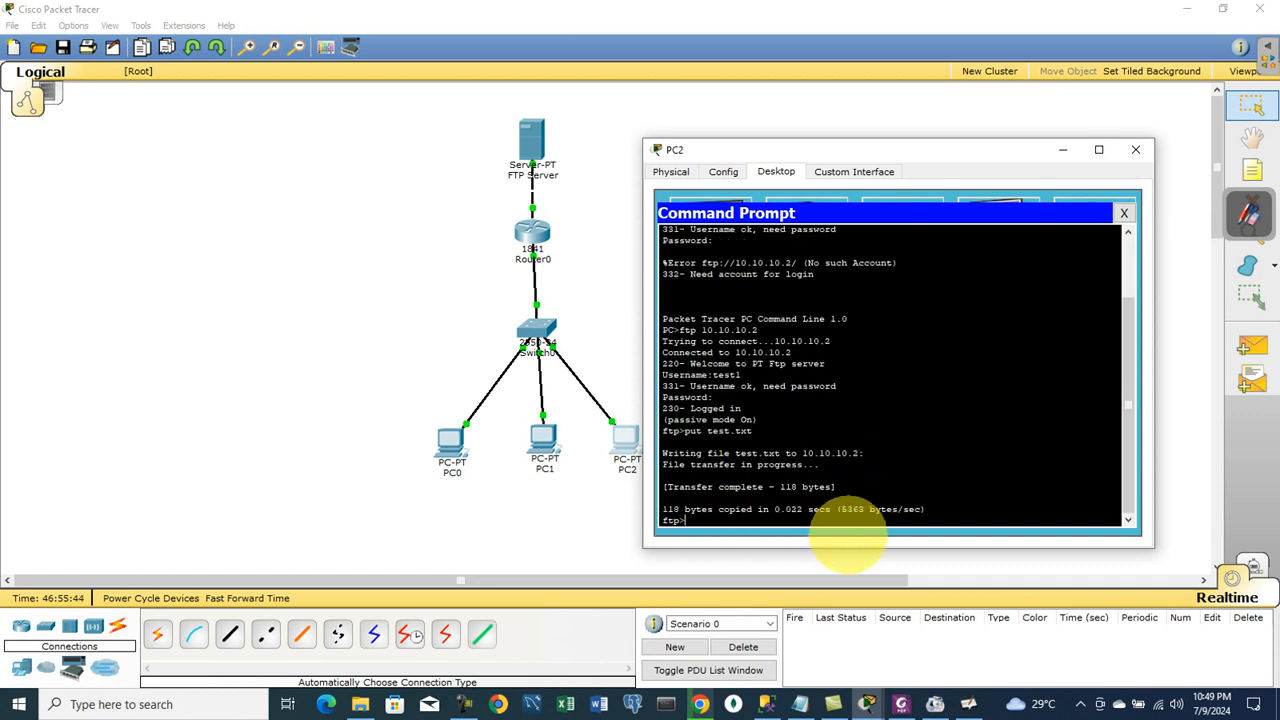
pyautogui.moveTo(928, 510); pyautogui.dragTo(634, 451)
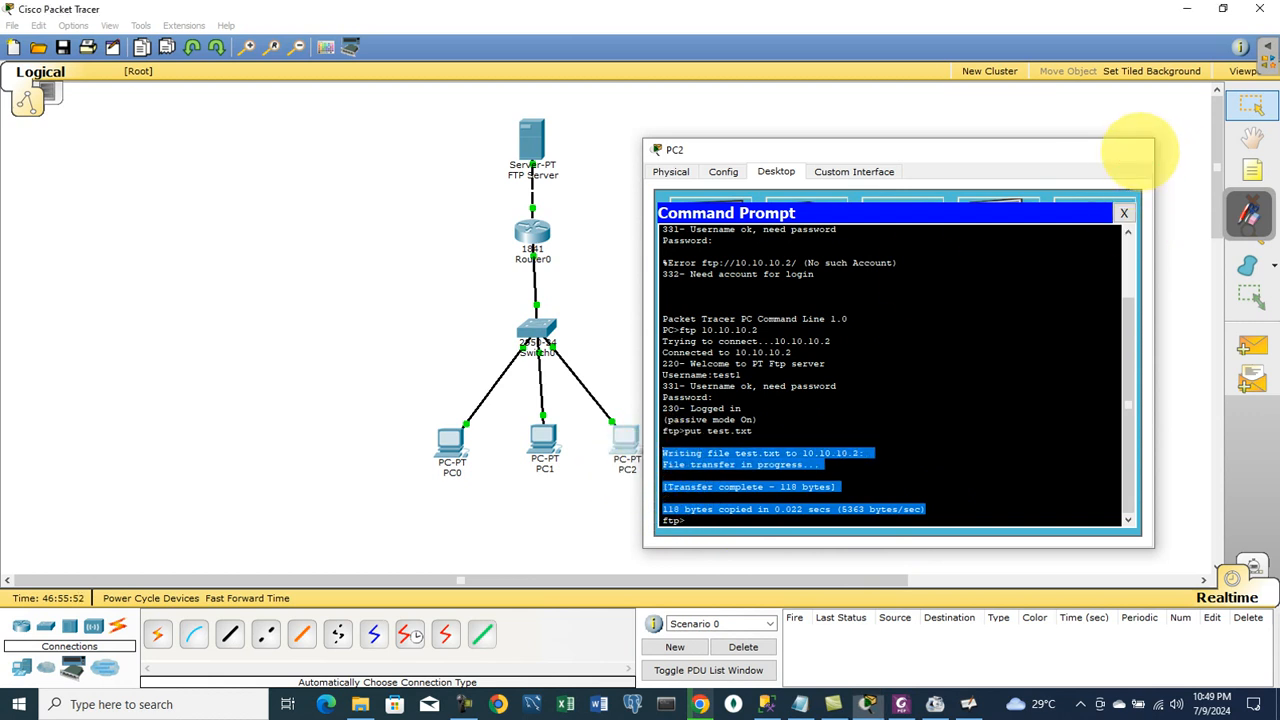
pyautogui.click(1136, 149)
# - Open PC0's Command Prompt and log in to ftp 10.10.10.2 as test1
pyautogui.click(450, 436)
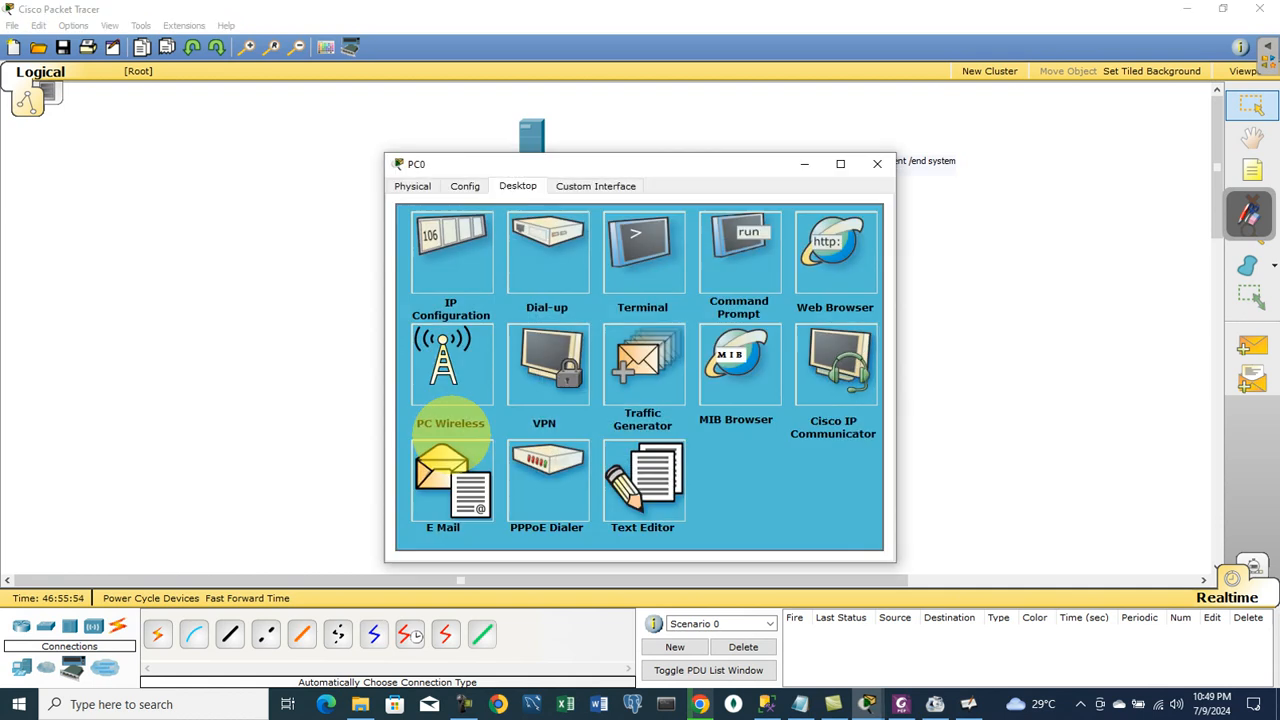
pyautogui.click(740, 258)
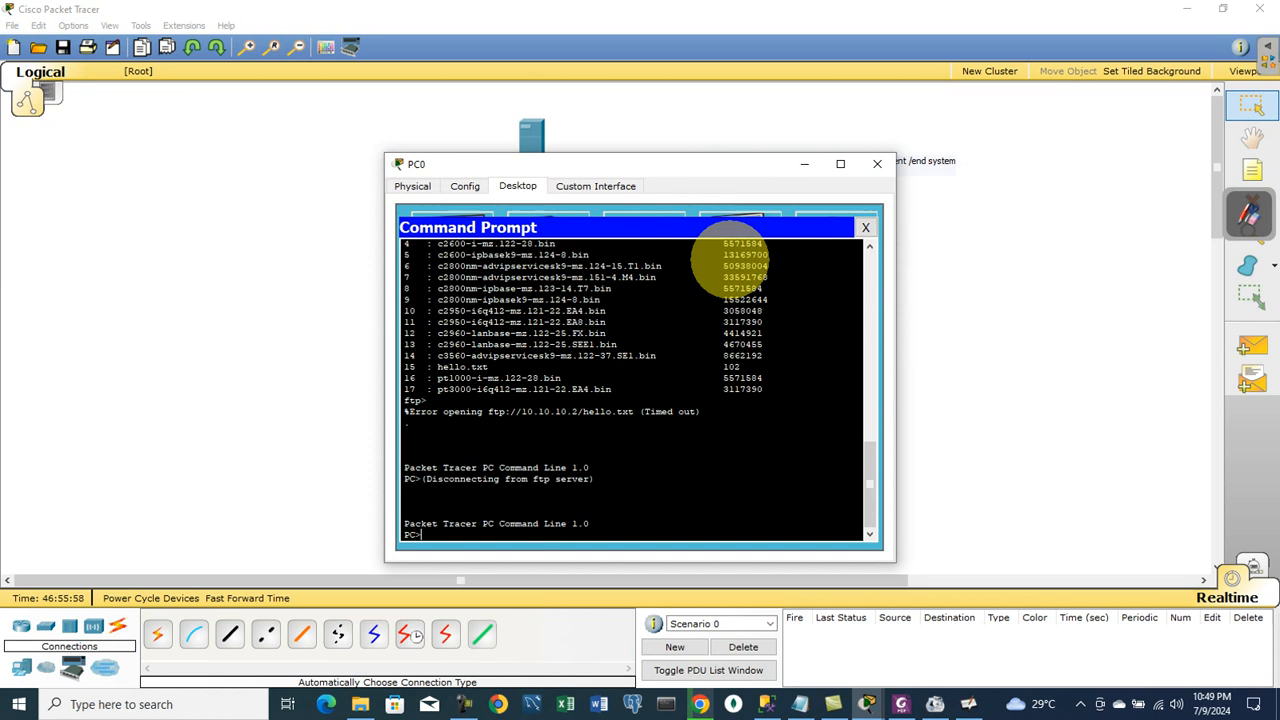
pyautogui.write('ftp 10.10.10.2')
pyautogui.press('Return')
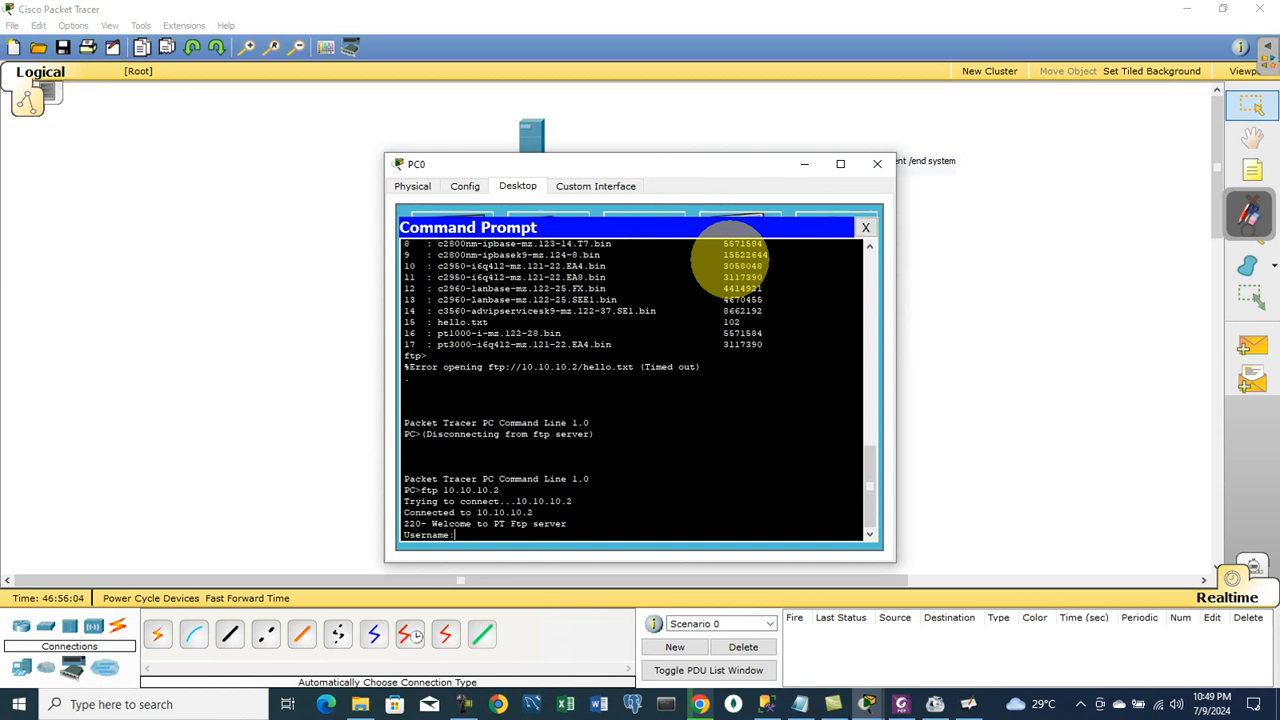
pyautogui.write('test1')
pyautogui.press('Return')
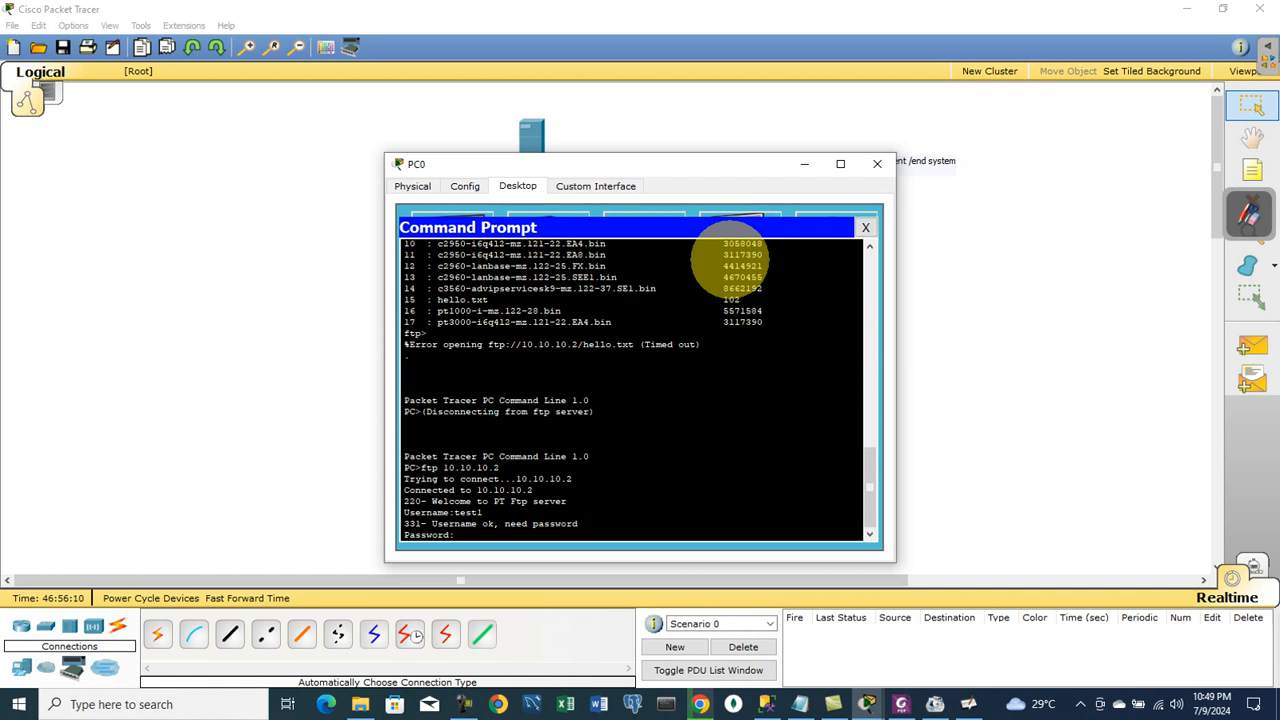
pyautogui.press('Return')
# - Download the file with get test.txt, copying 118 bytes
pyautogui.write('get')
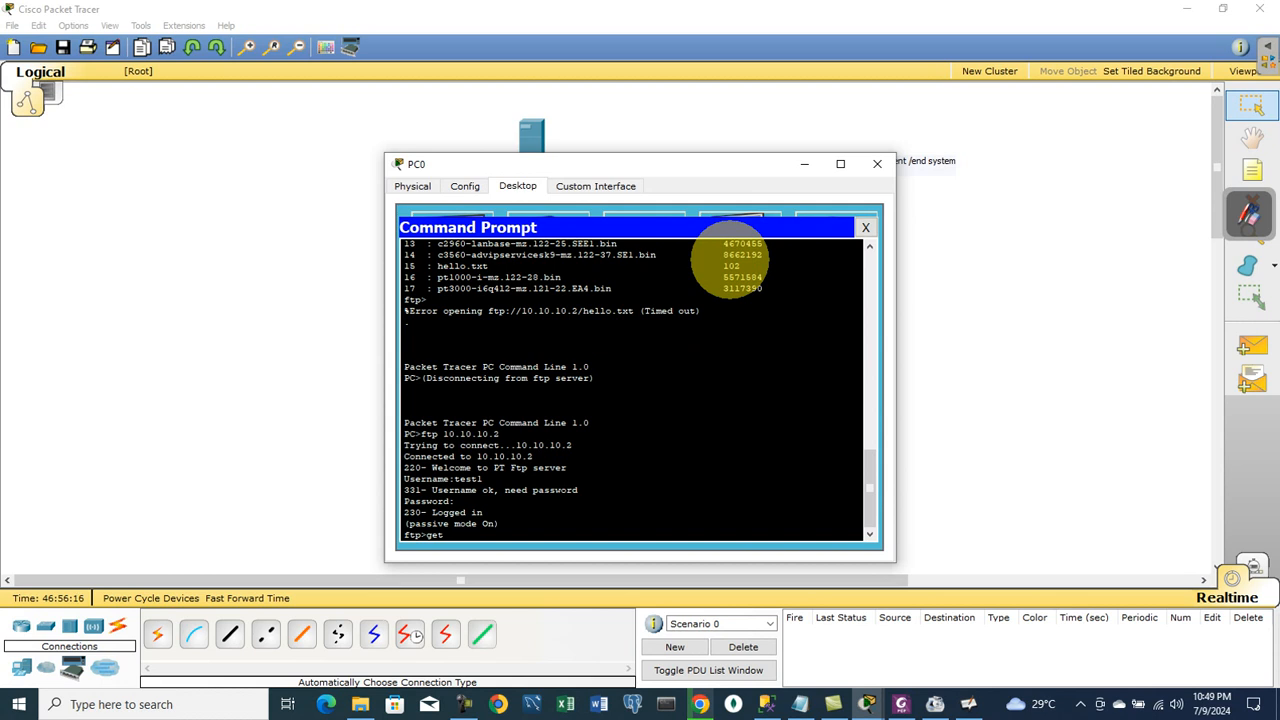
pyautogui.write(' text')
pyautogui.press('BackSpace')
pyautogui.write('st.tx')
pyautogui.write('t')
pyautogui.press('Return')
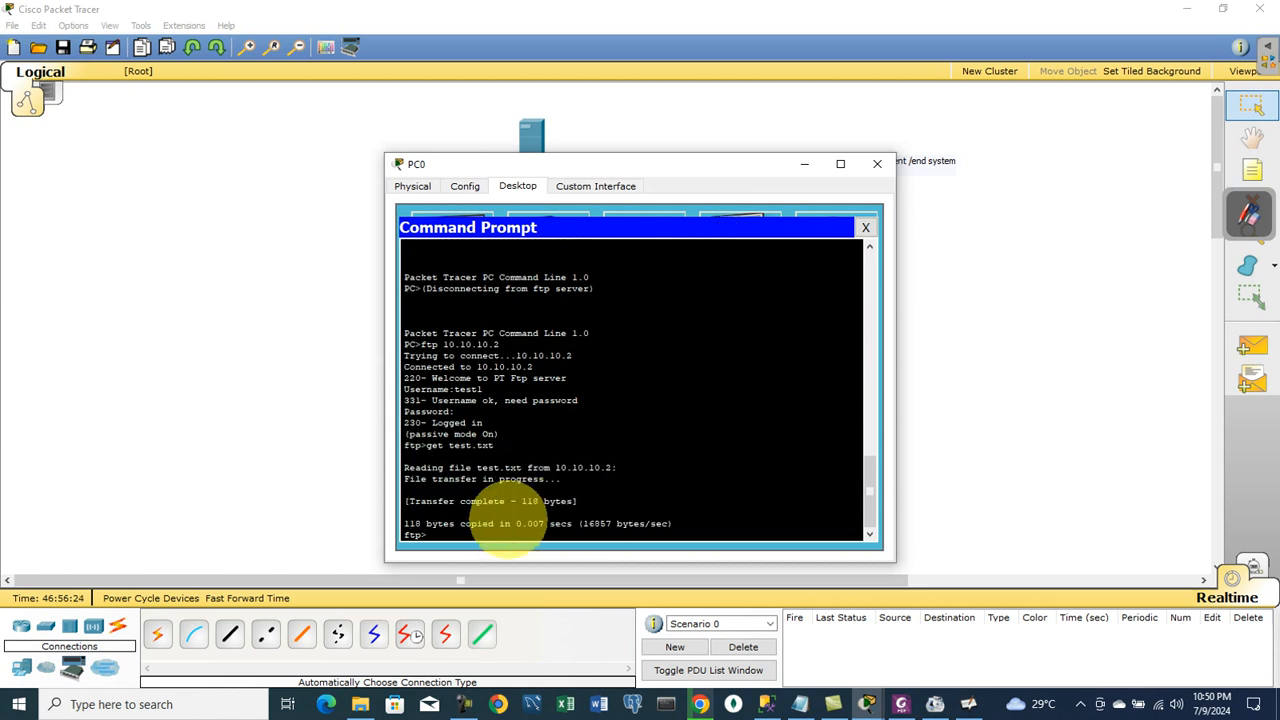
pyautogui.moveTo(680, 523); pyautogui.dragTo(408, 465)
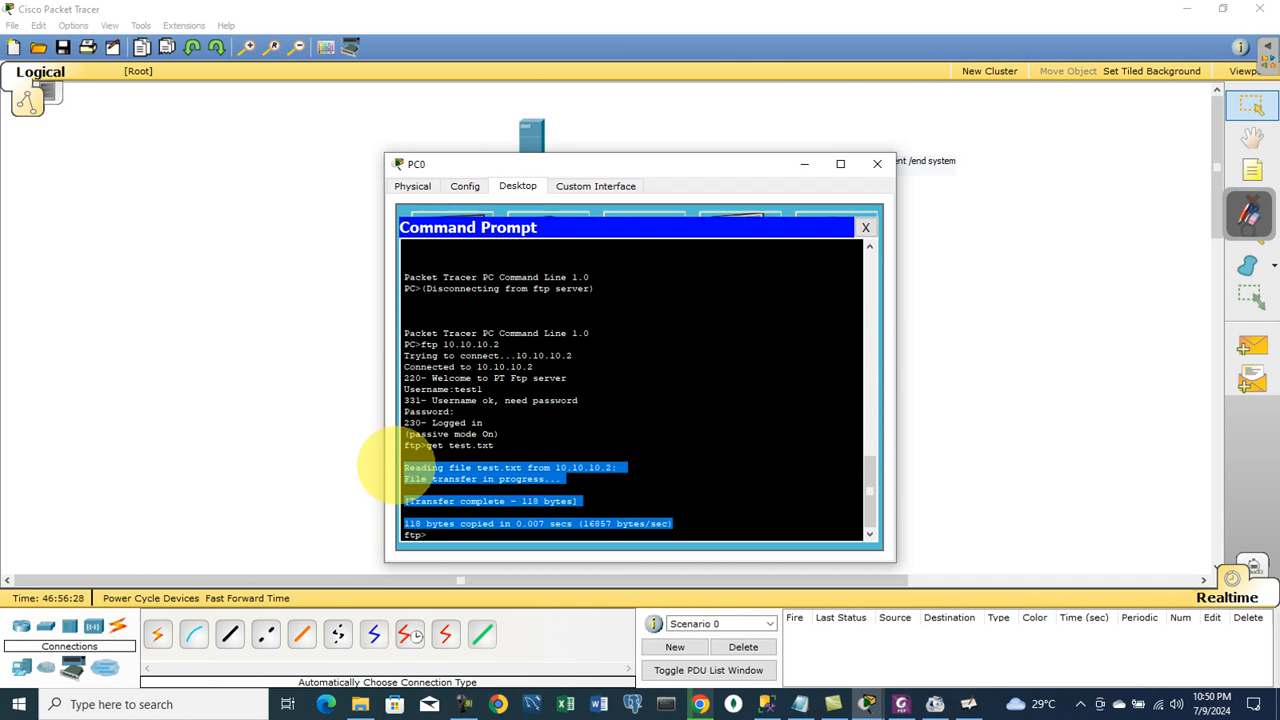
# - Reopen PC0's Command Prompt and try the list and ls commands, both rejected as unsupported
pyautogui.click(866, 228)
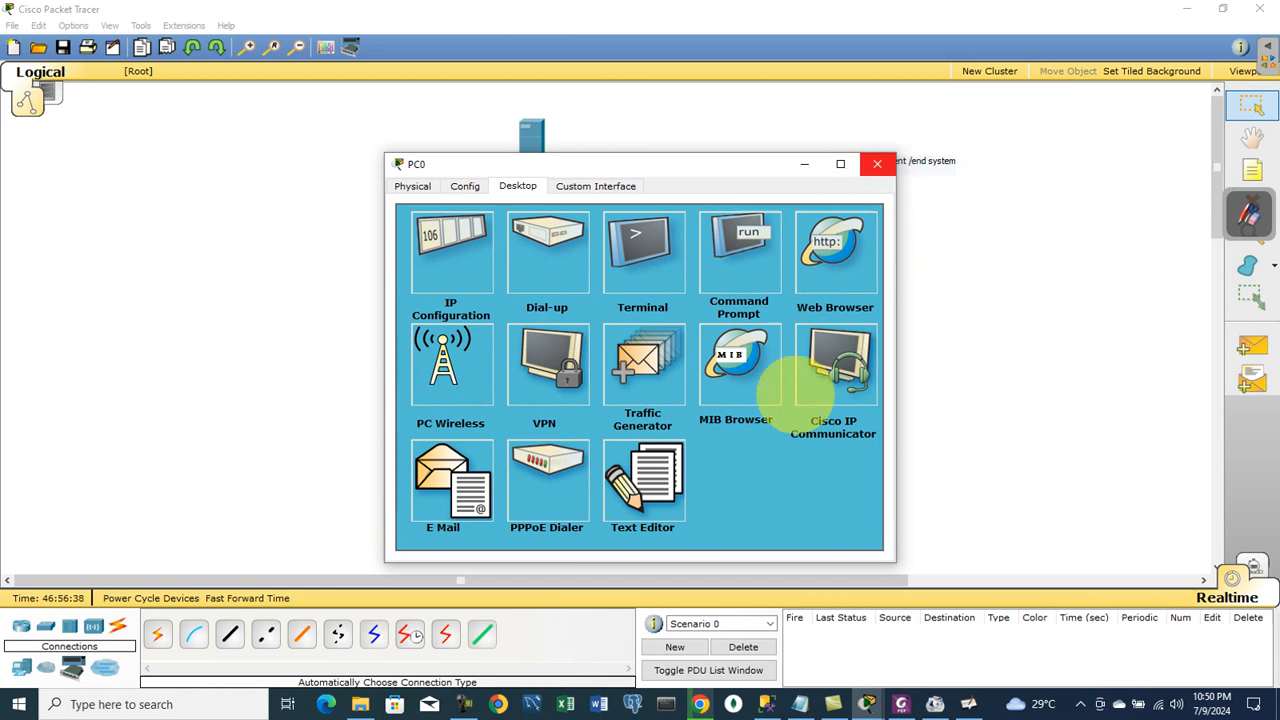
pyautogui.click(745, 242)
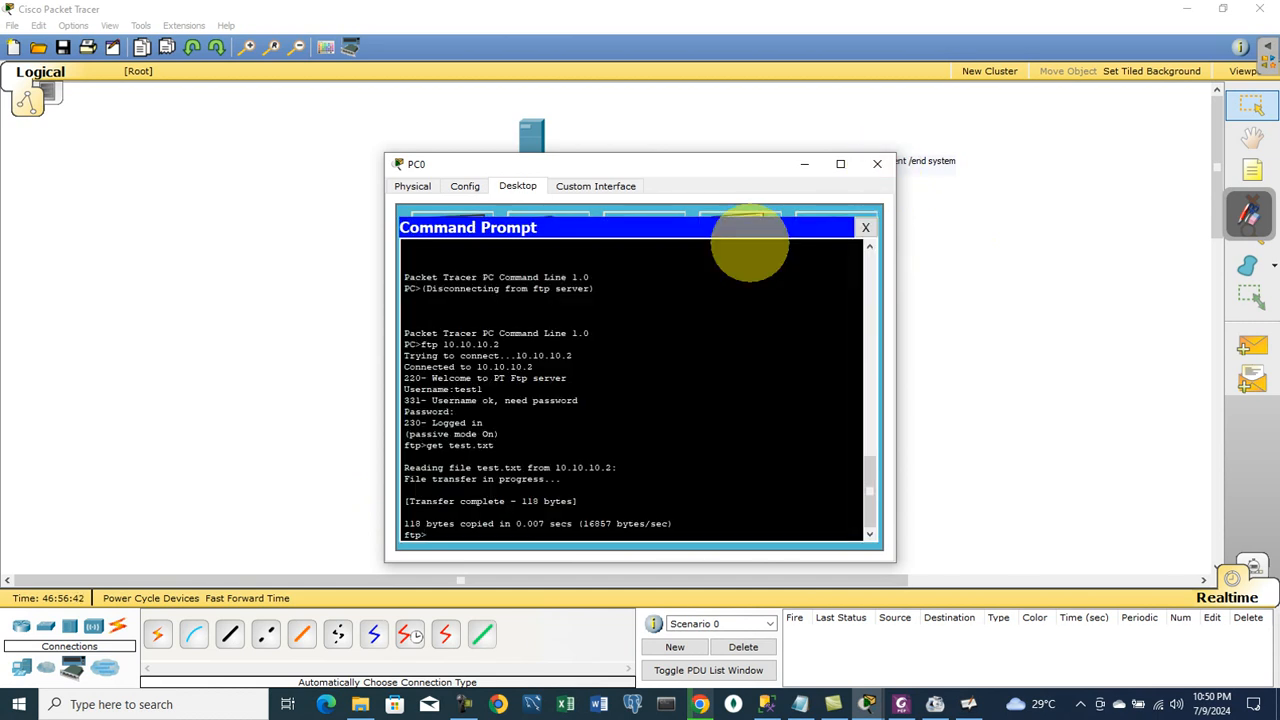
pyautogui.write('list')
pyautogui.press('Return')
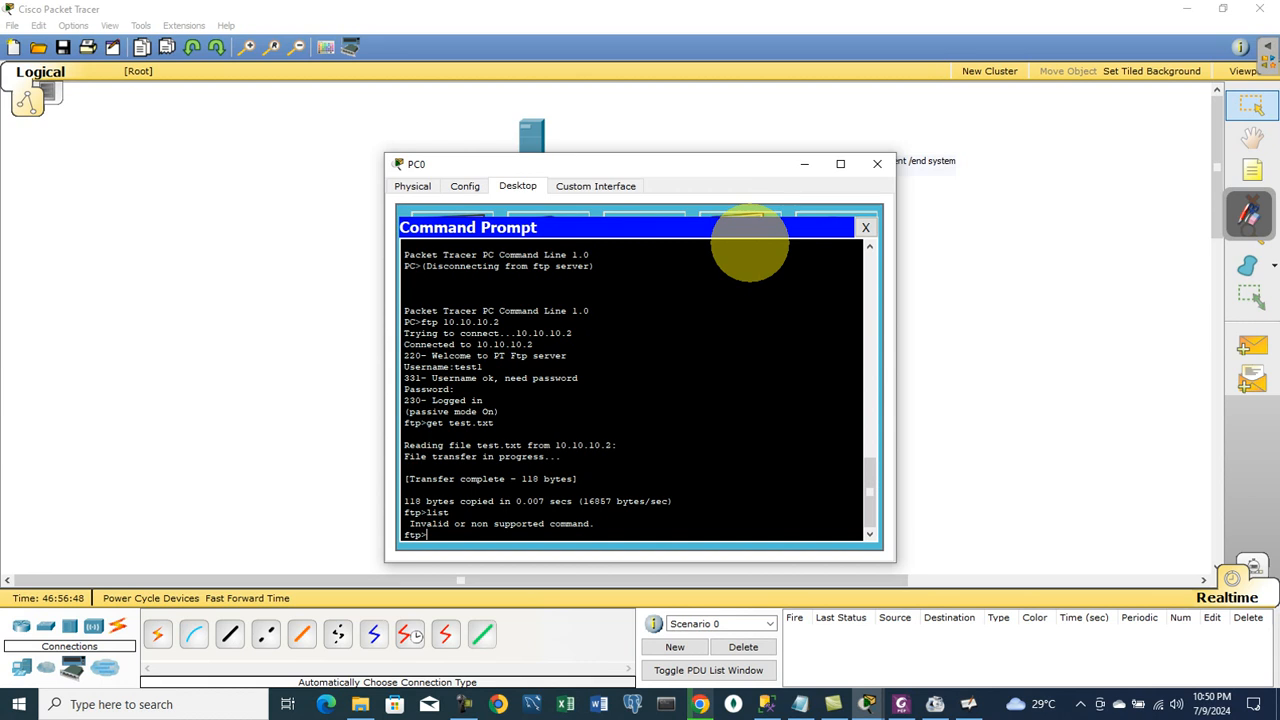
pyautogui.write('ls')
pyautogui.press('Return')
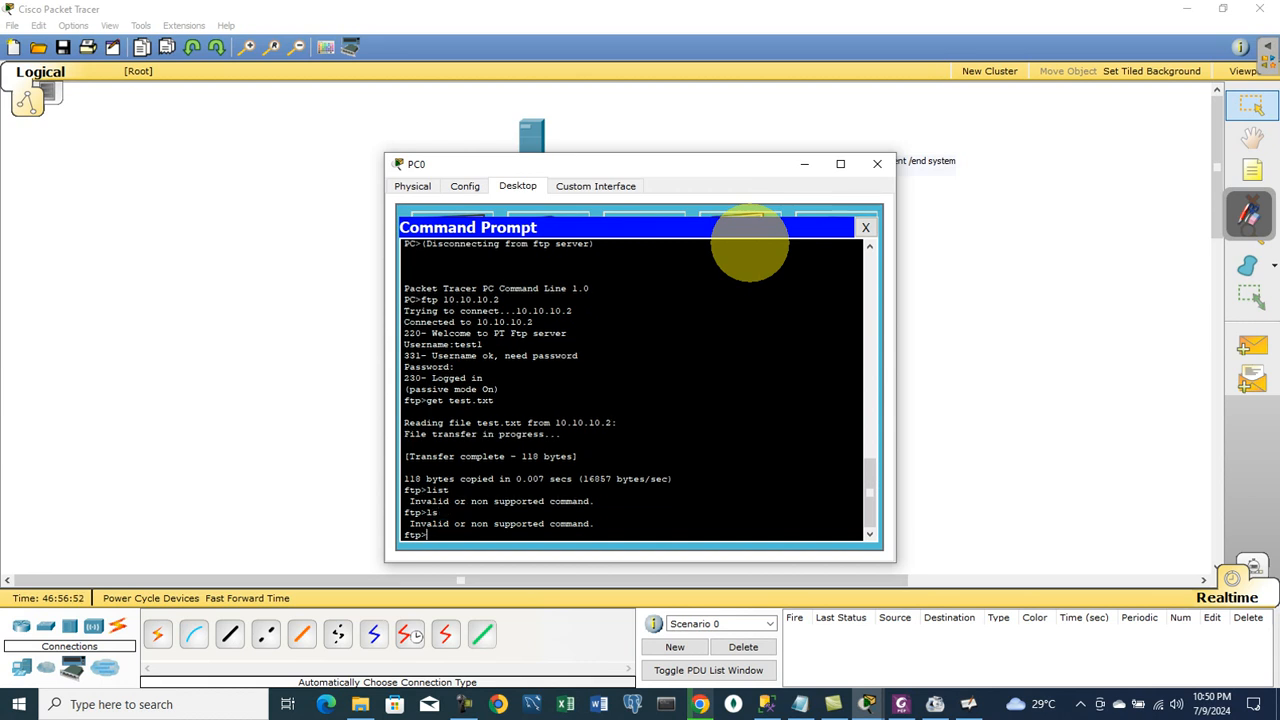